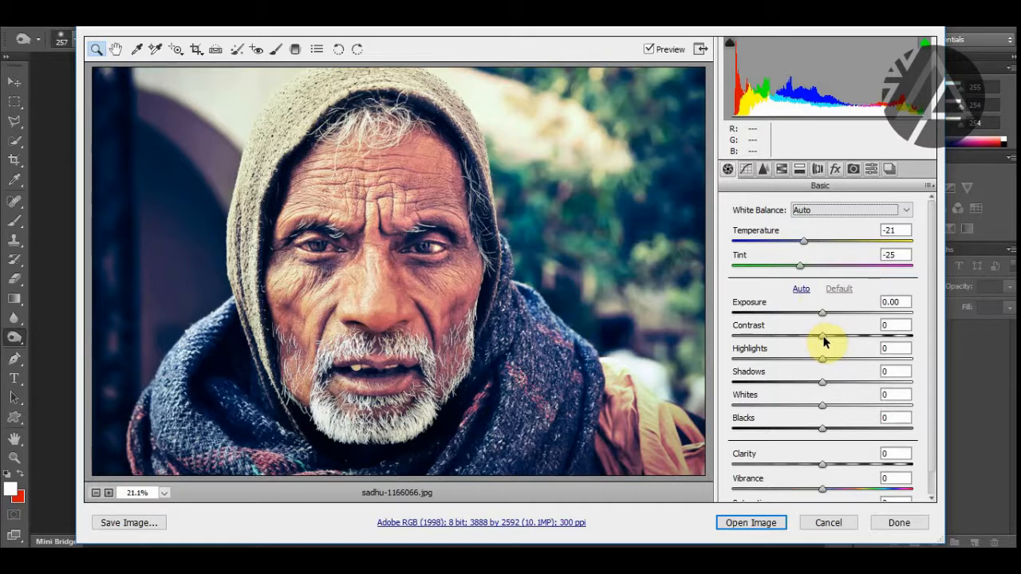
Step: Set the photo's Contrast to +8, Highlights to +8, Shadows to -12, Whites to +10 and Blacks to -13
left_click_drag(824, 341, 833, 337)
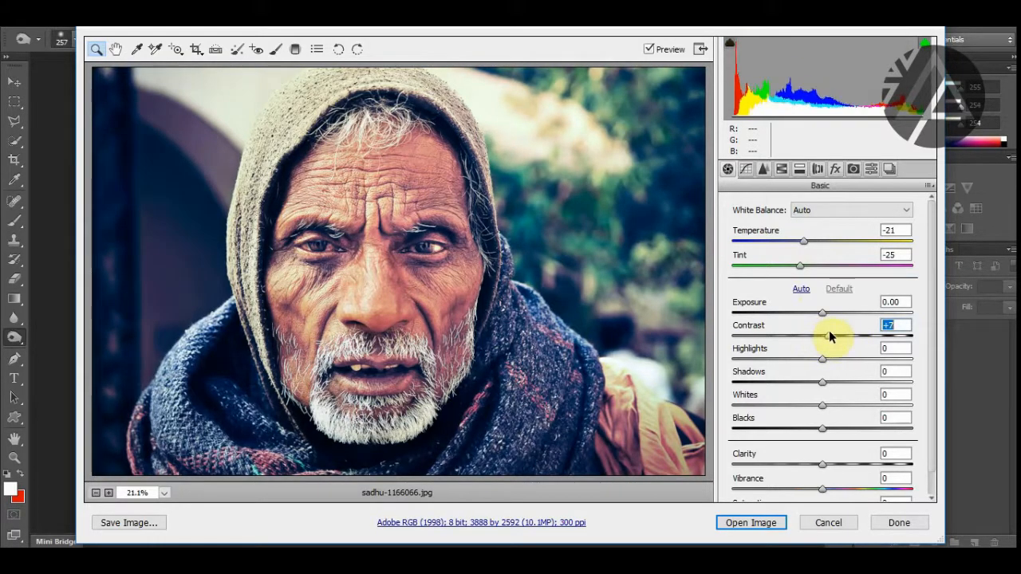
left_click(831, 335)
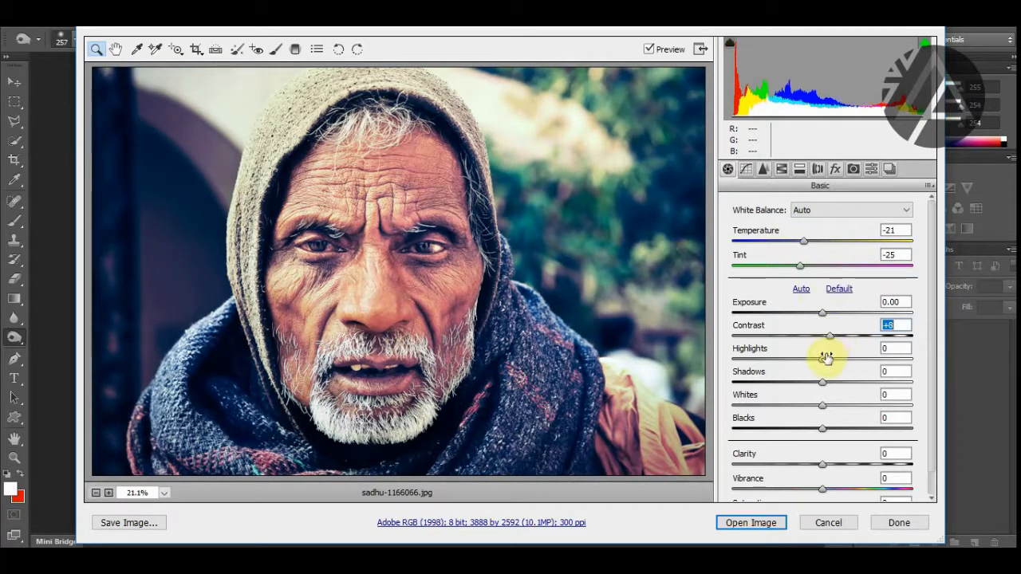
left_click_drag(823, 363, 836, 410)
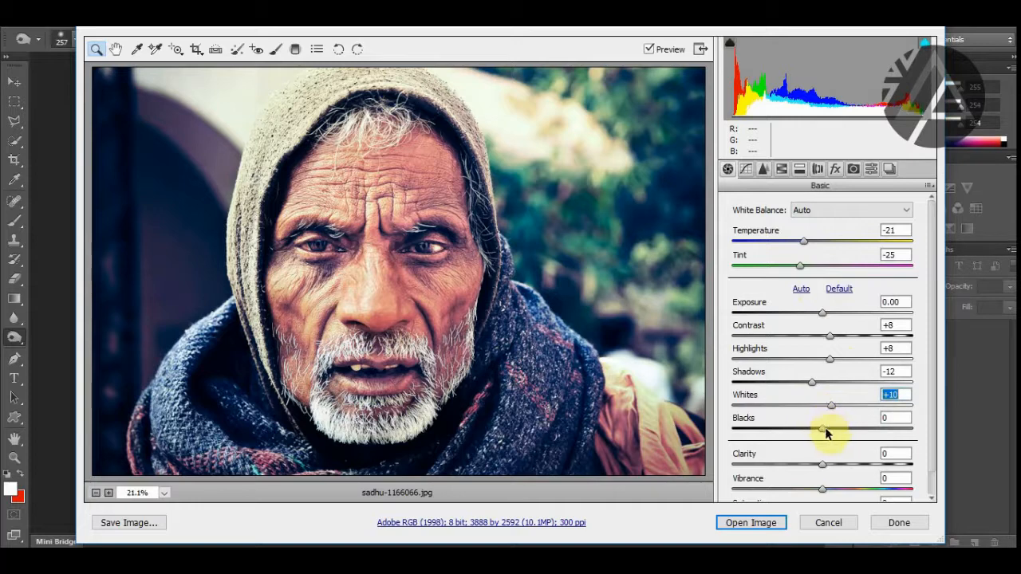
mouse_move(825, 431)
left_mouse_down()
mouse_move(787, 432)
mouse_move(811, 429)
left_mouse_up()
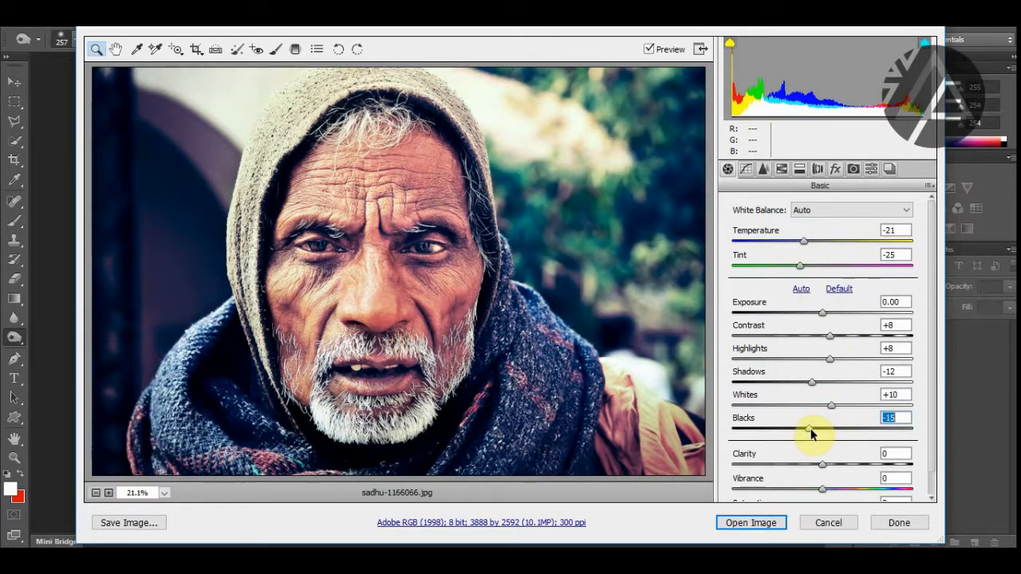
Step: Set the photo's Clarity to +12, Vibrance to +10 and Saturation to -7
scroll(834, 399, "down", 1)
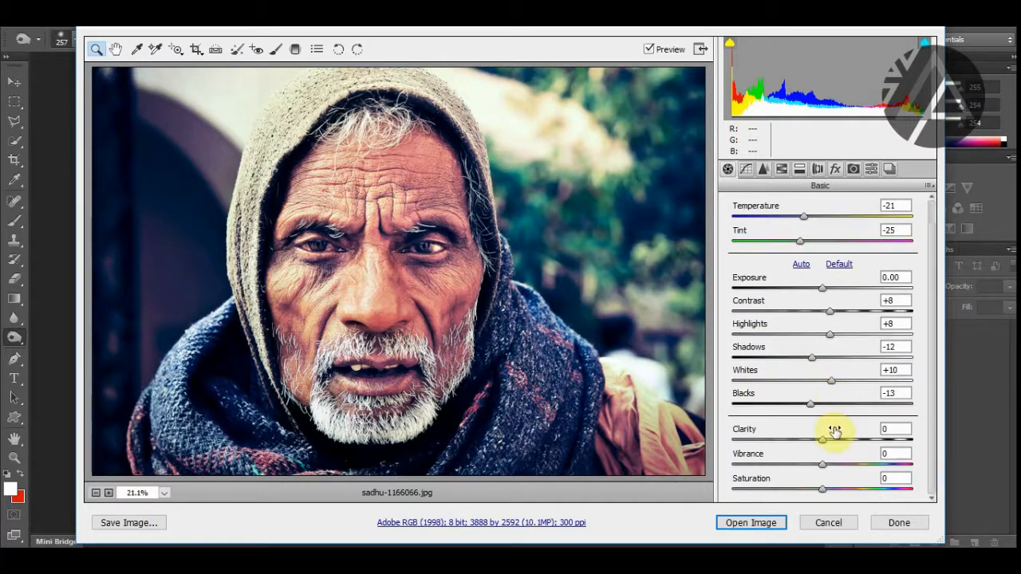
left_click_drag(830, 444, 832, 444)
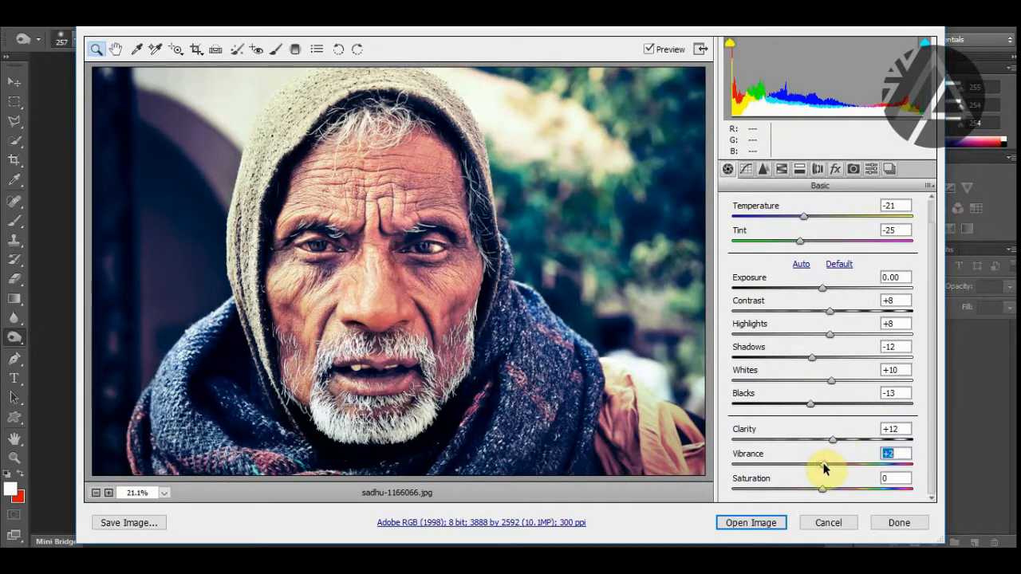
left_click_drag(829, 463, 831, 465)
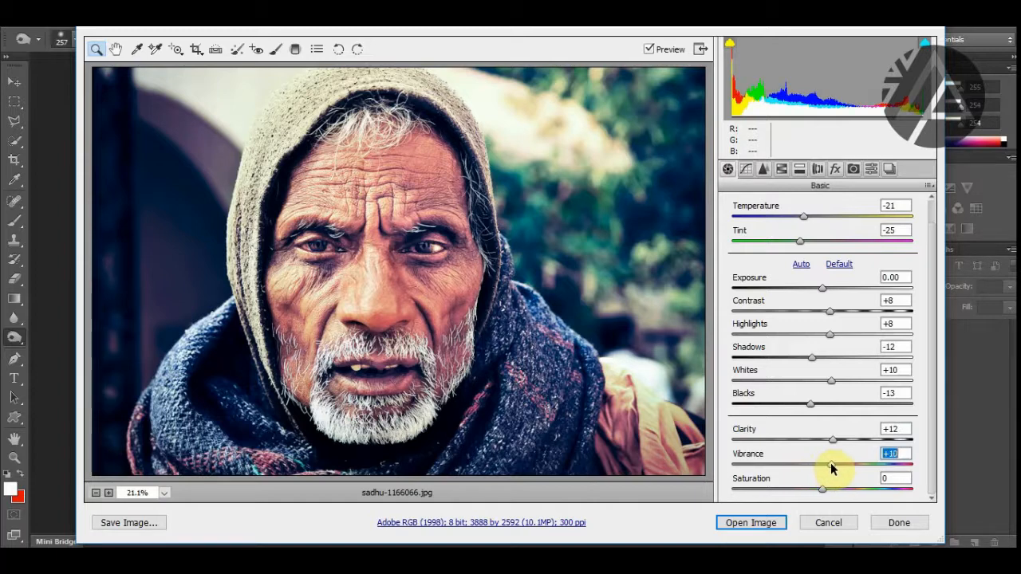
left_click(823, 489)
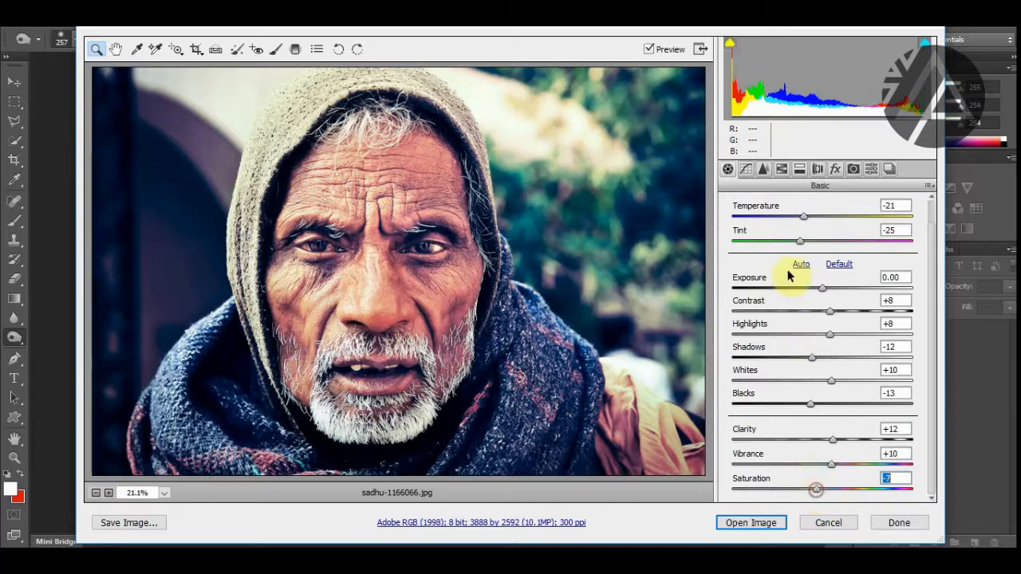
Step: Adjust the parametric tone curve with Highlights +9, Lights +10, Darks -7 and Shadows -15
left_click(745, 170)
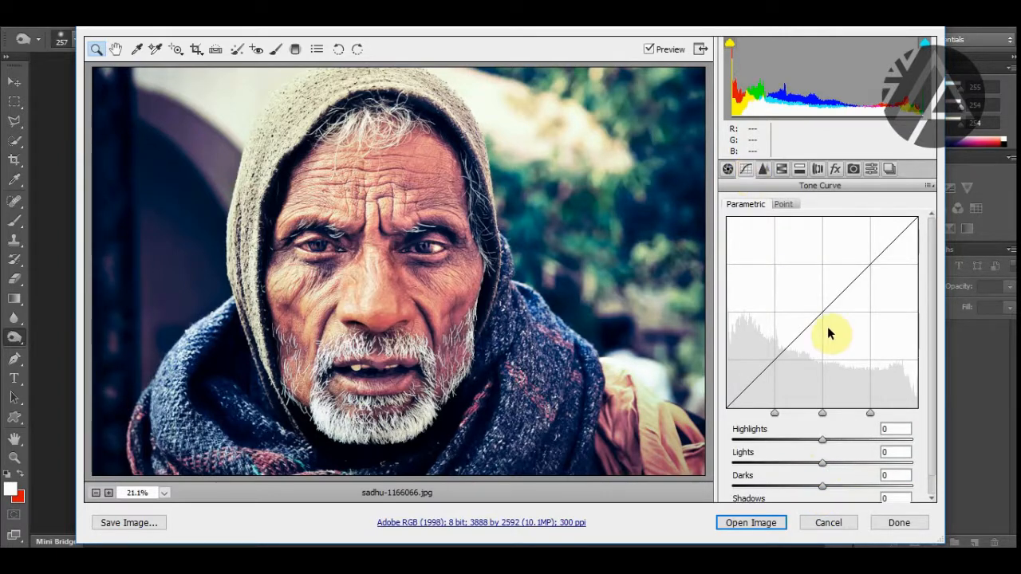
scroll(833, 333, "down", 1)
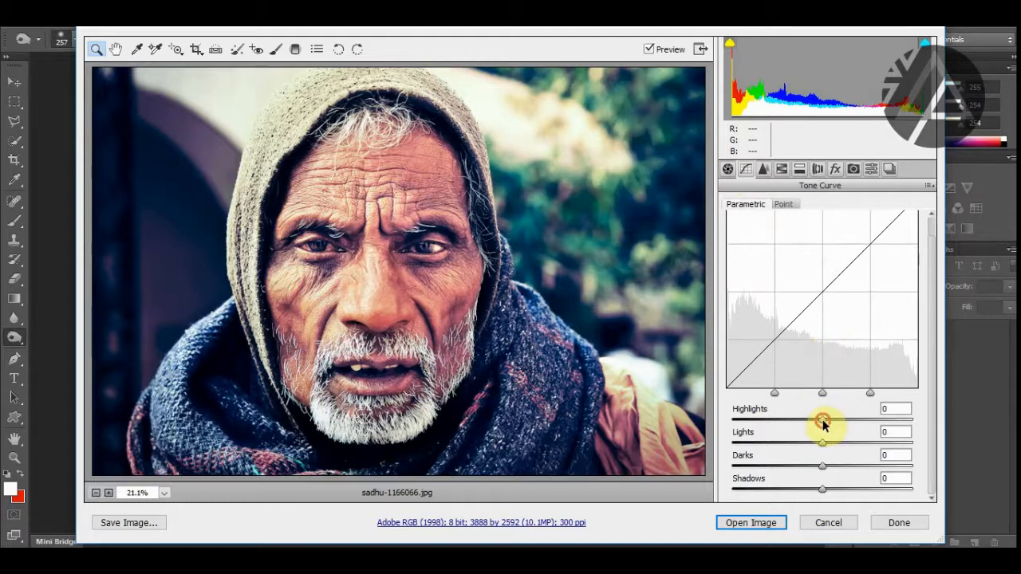
left_click_drag(823, 421, 832, 449)
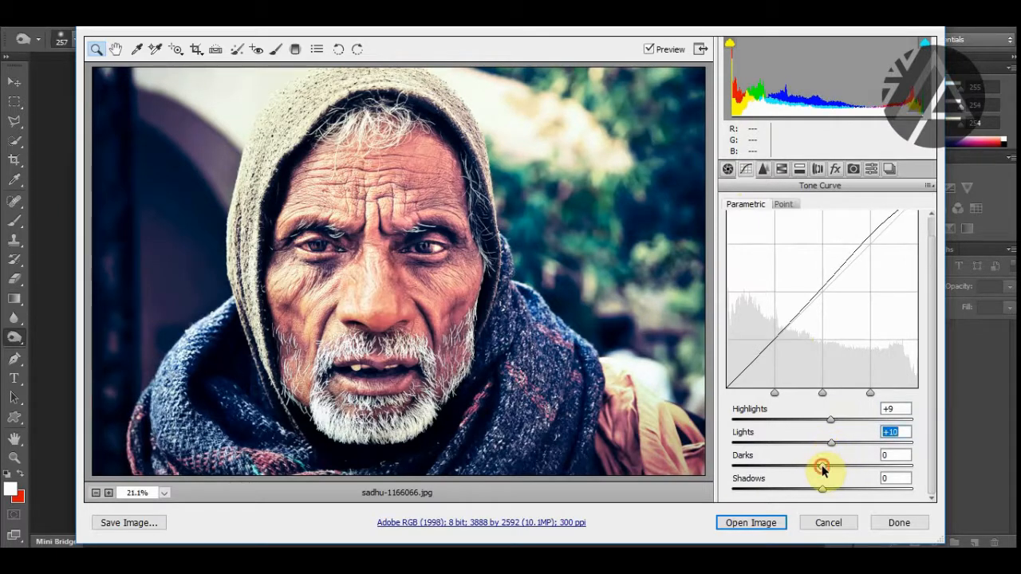
left_click_drag(830, 467, 809, 493)
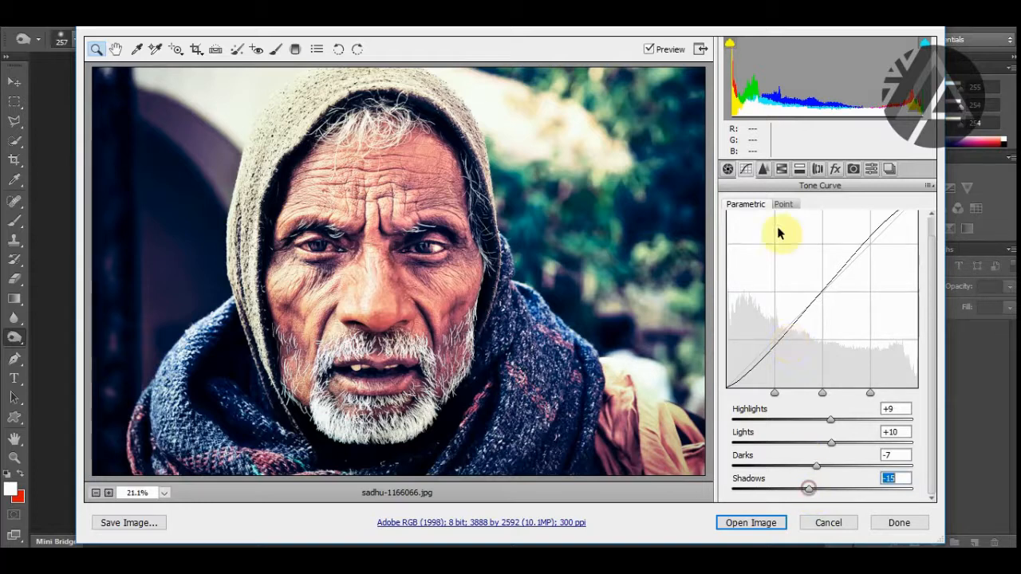
Step: Look over the Detail and HSL / Grayscale settings, and open the adjusted photo for layer editing
left_click(761, 170)
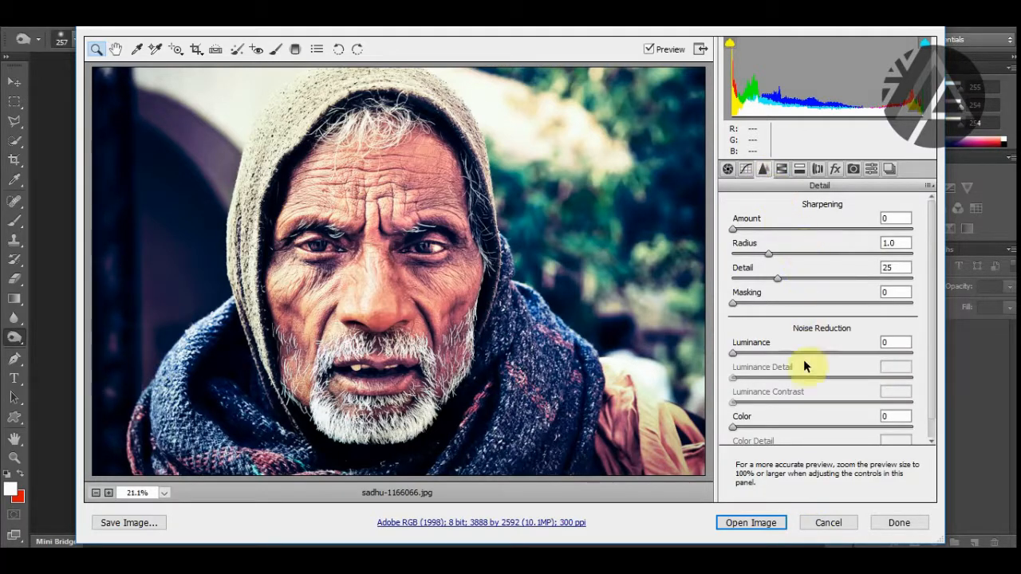
left_click(797, 170)
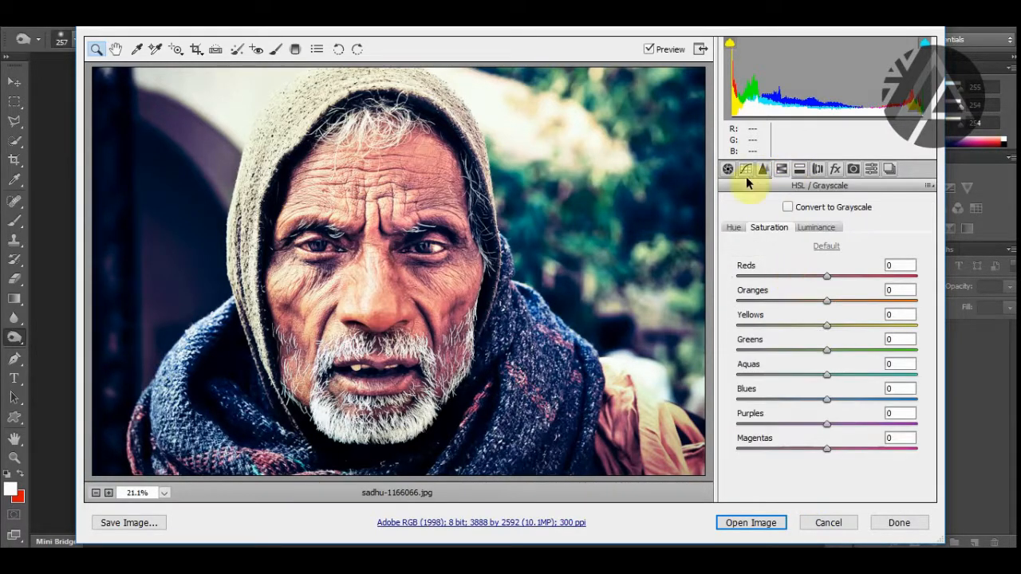
left_click(749, 524)
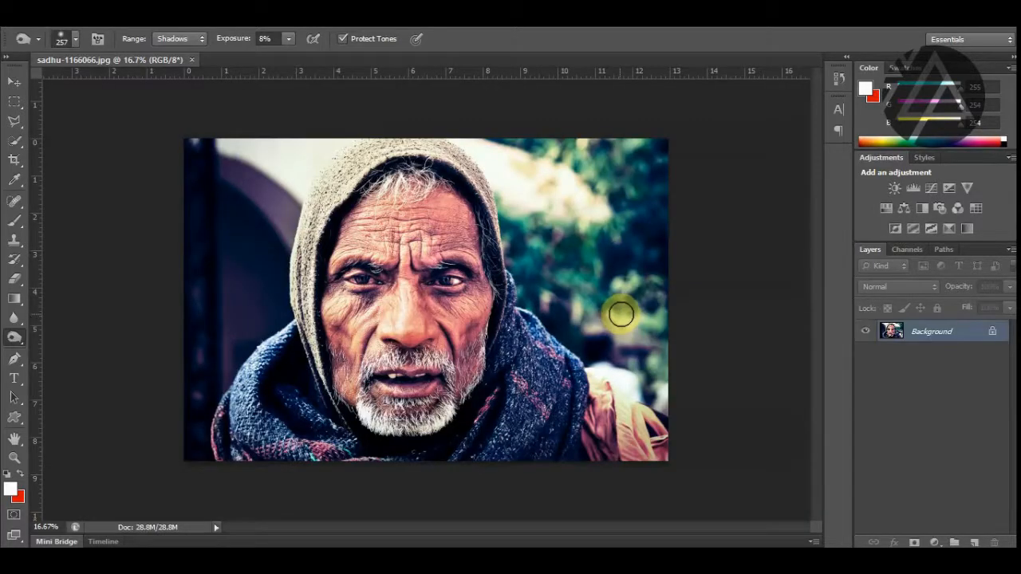
Step: Duplicate the Background layer and set the copy's blend mode to Hard Light
right_click(930, 334)
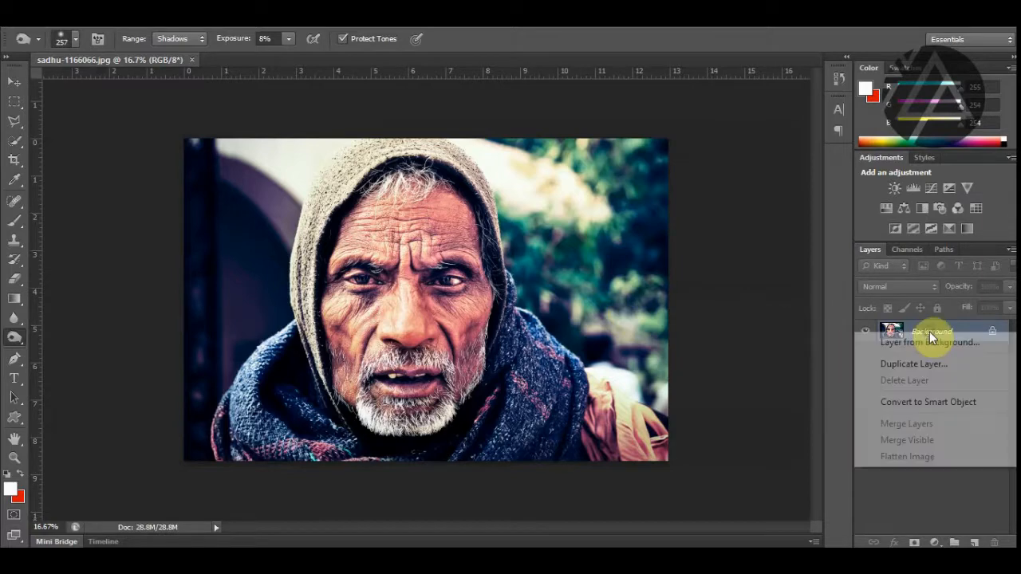
left_click(929, 364)
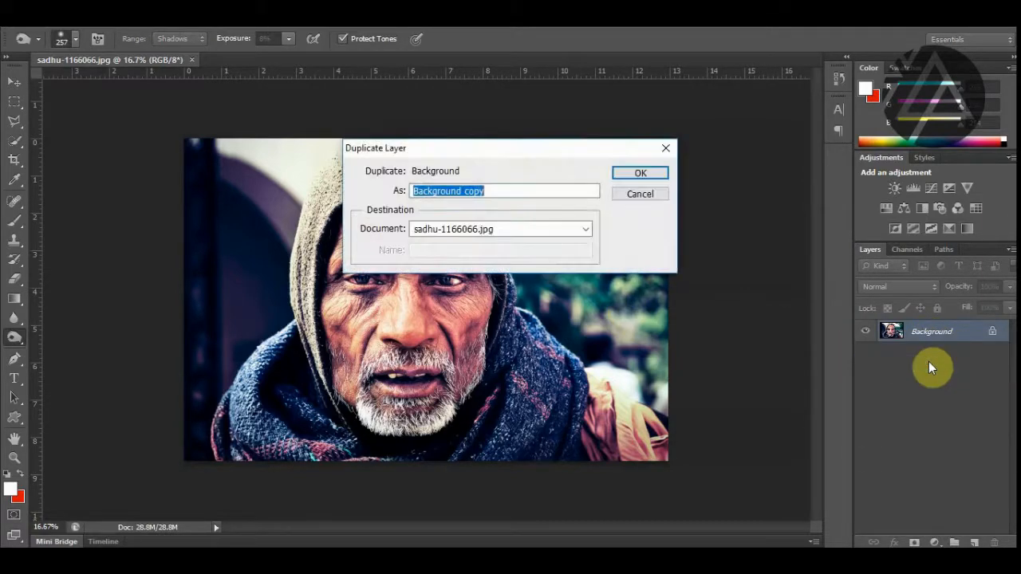
left_click(654, 172)
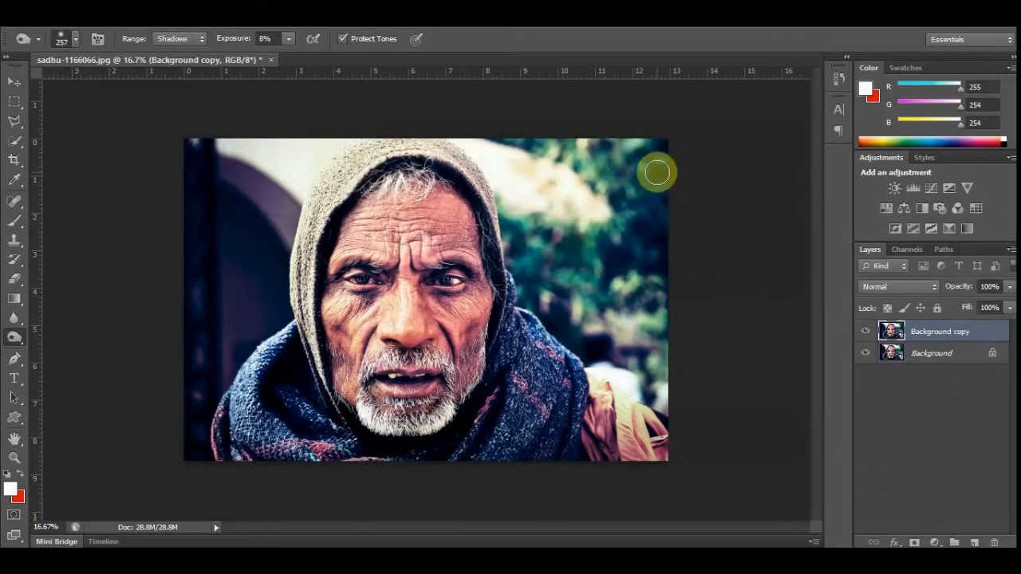
left_click(908, 287)
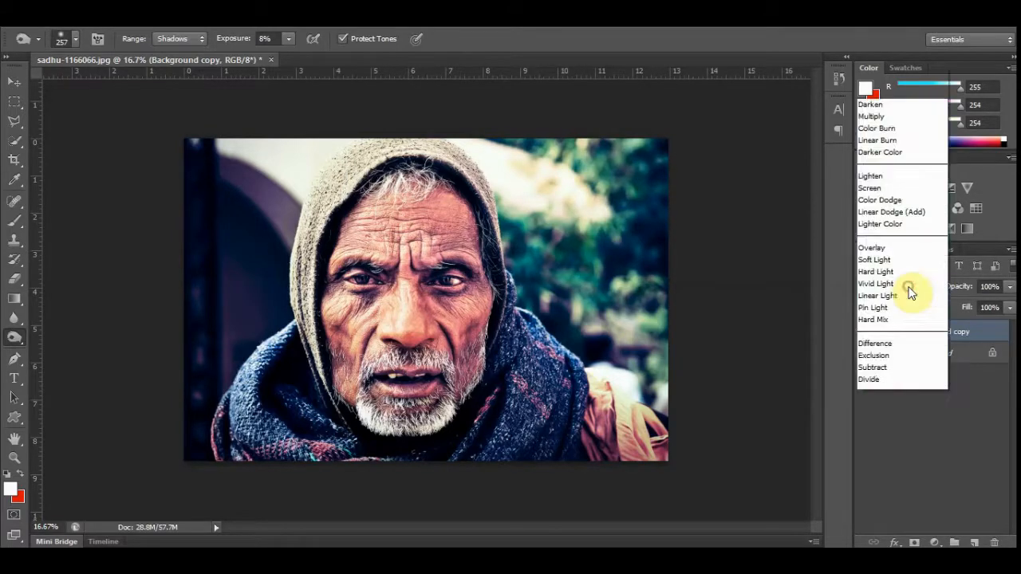
scroll(907, 290, "down", 2)
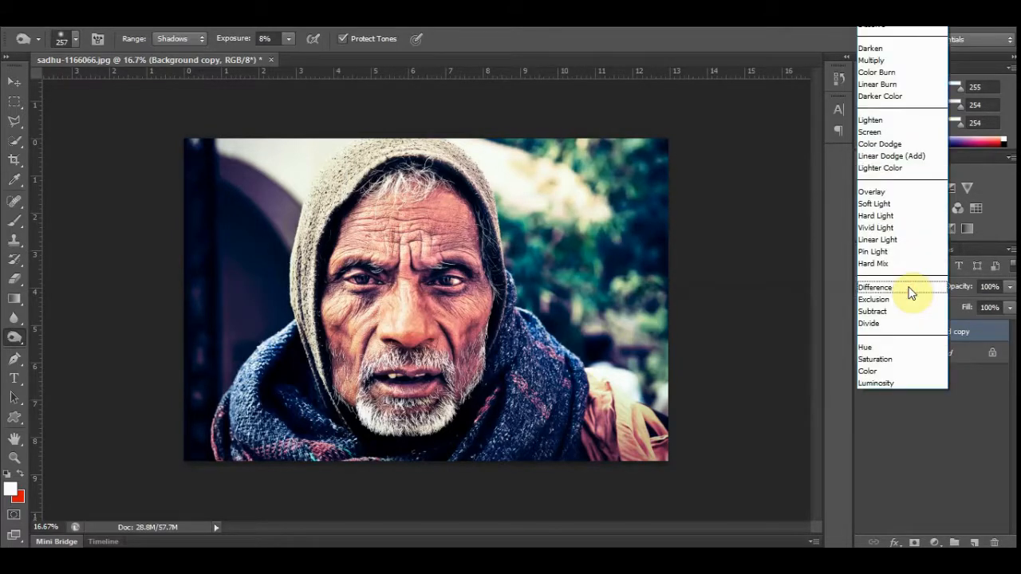
left_click(897, 215)
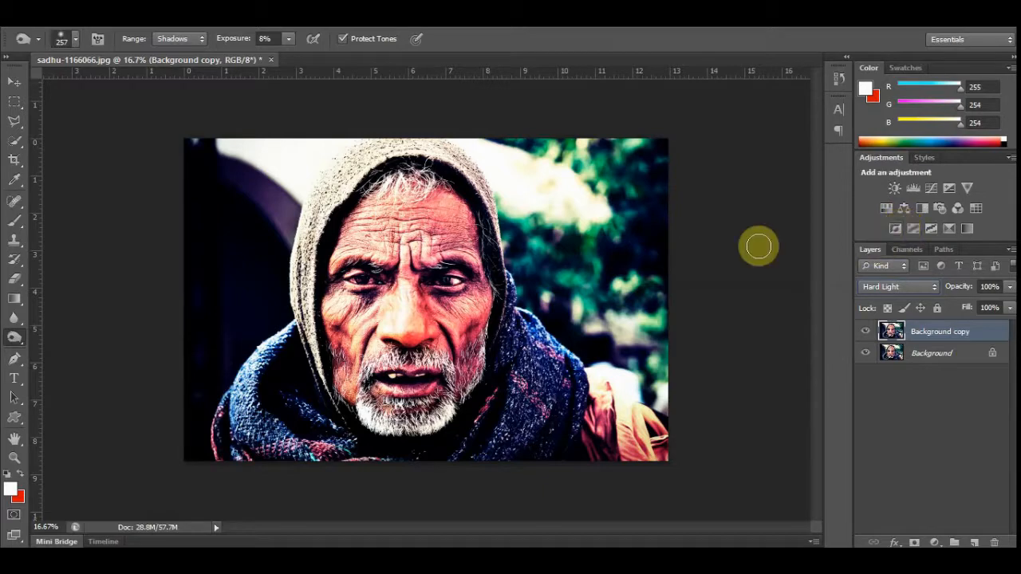
Step: Apply a High Pass filter with a 4.1-pixel radius to the Background copy layer and merge it down into the Background
left_click(241, 32)
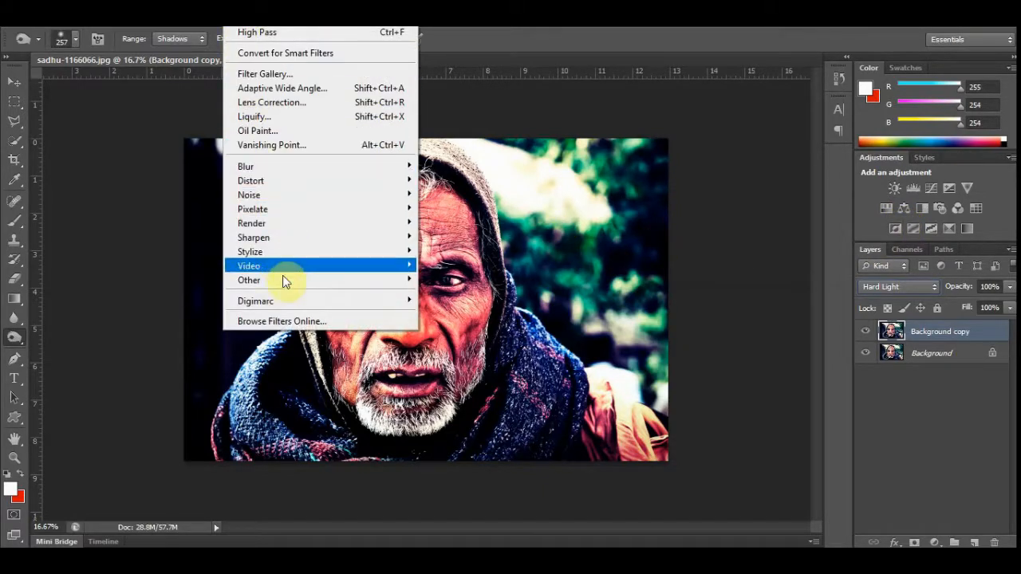
mouse_move(284, 279)
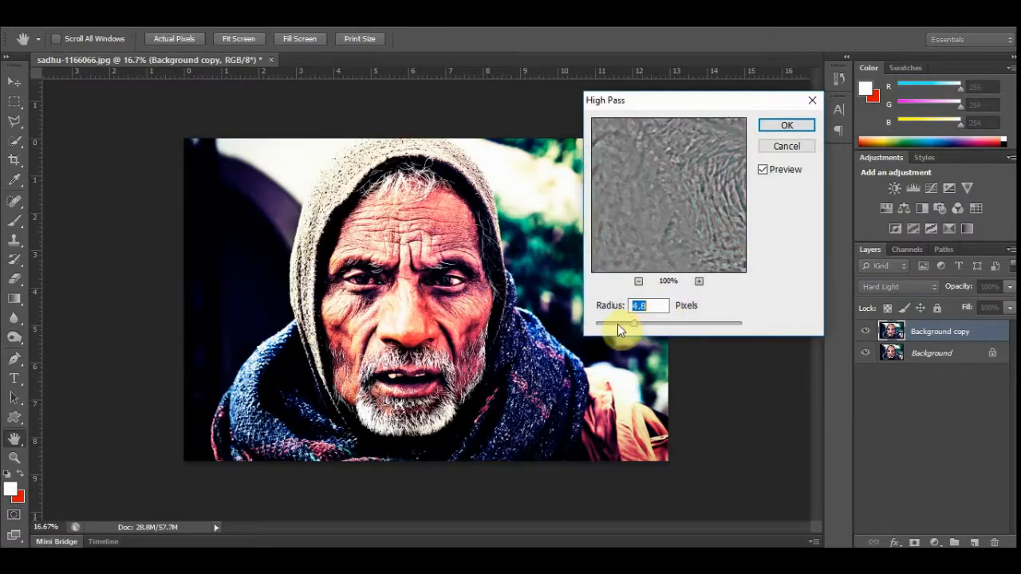
left_click_drag(617, 324, 667, 323)
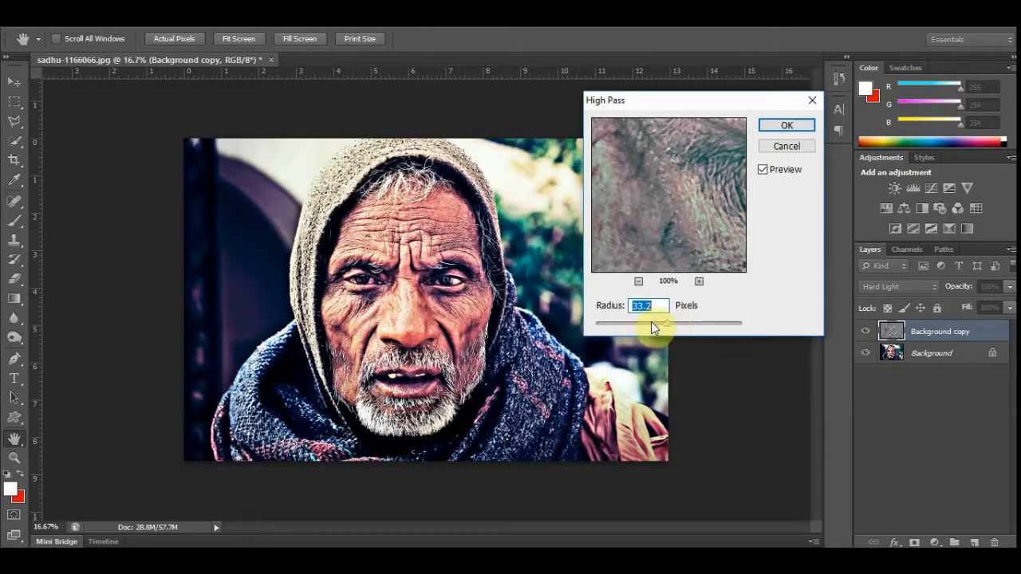
left_click(608, 324)
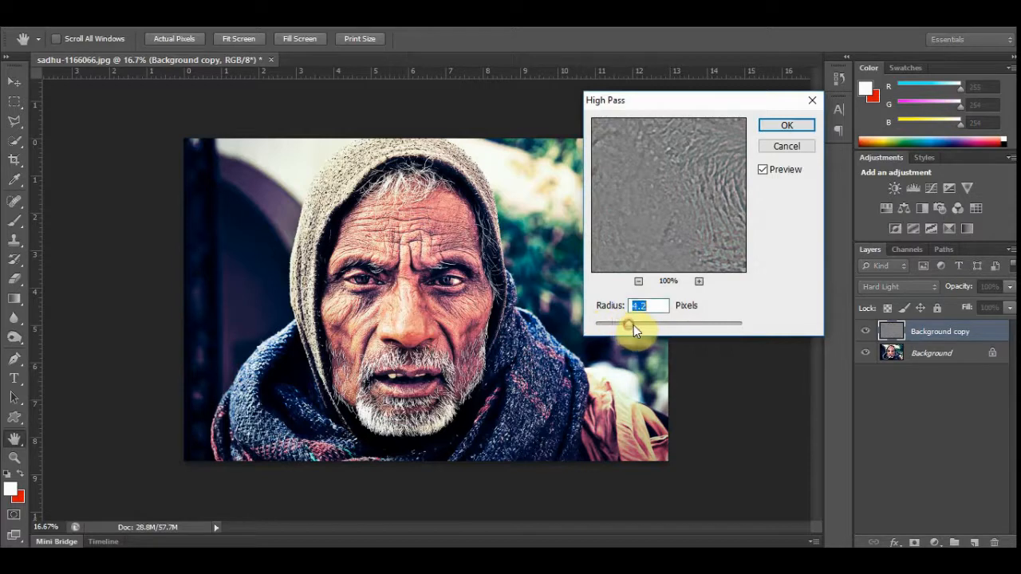
left_click_drag(635, 324, 631, 325)
left_click_drag(627, 326, 627, 326)
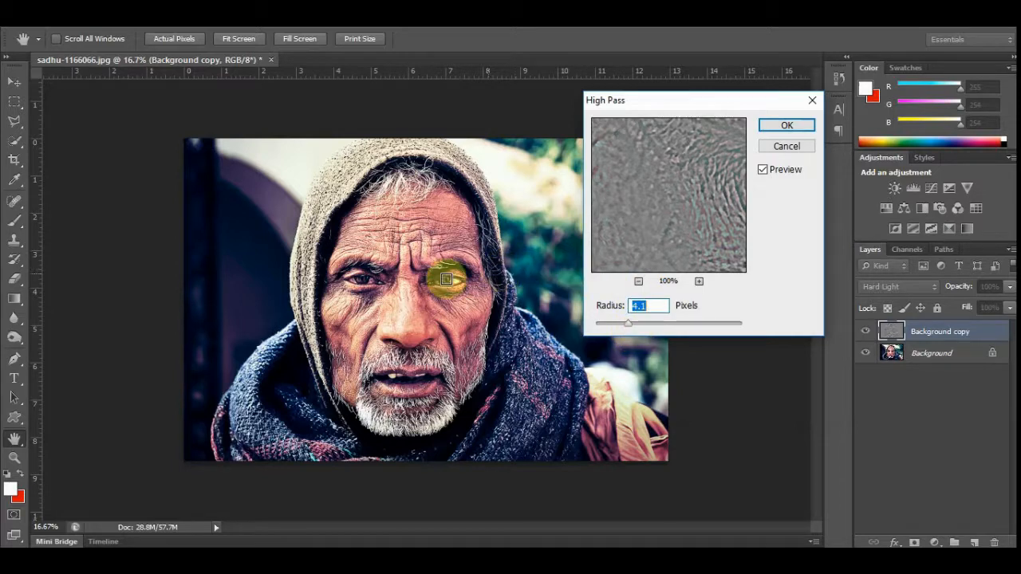
left_click(785, 129)
key("o")
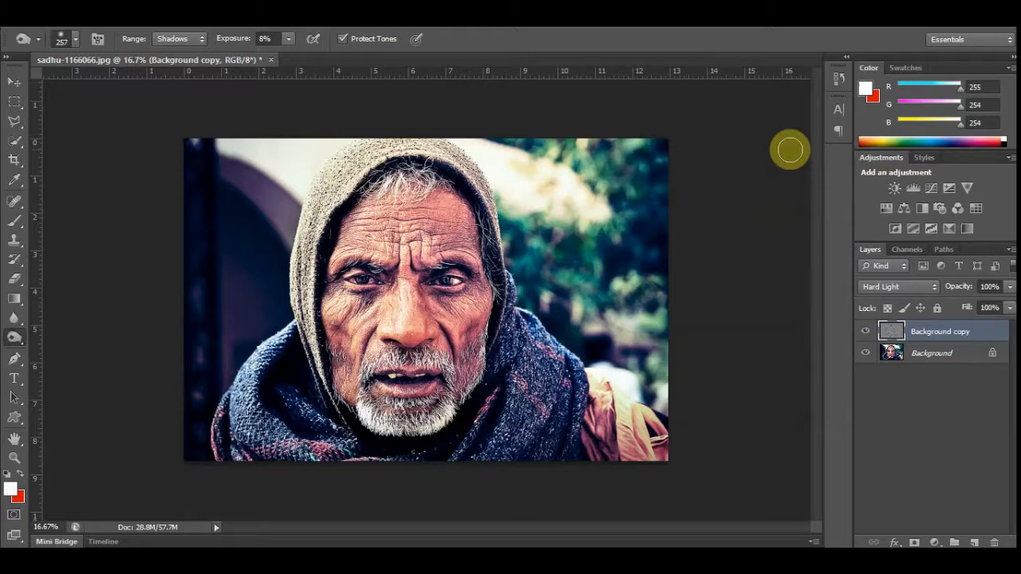
right_click(924, 334)
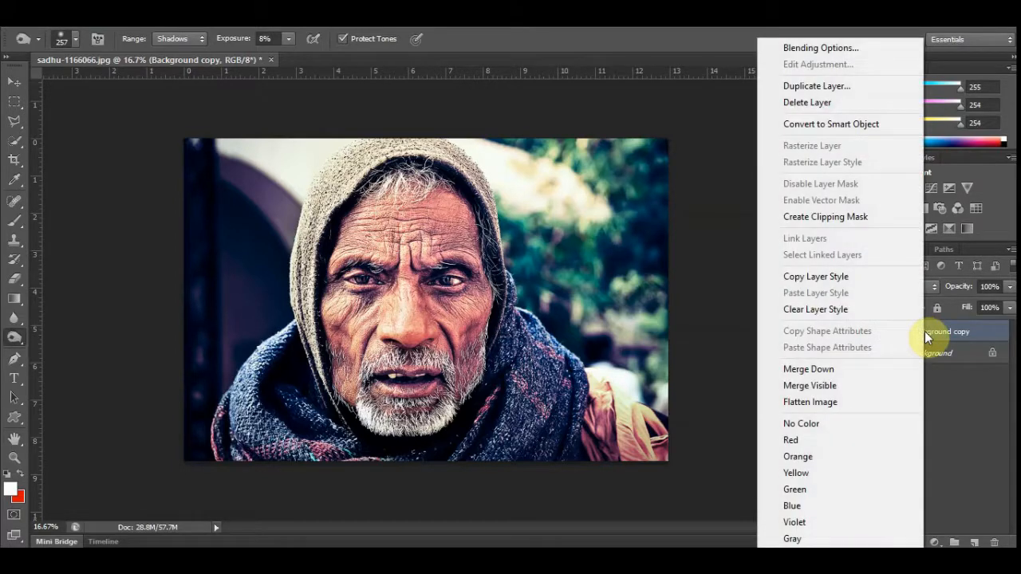
left_click(852, 370)
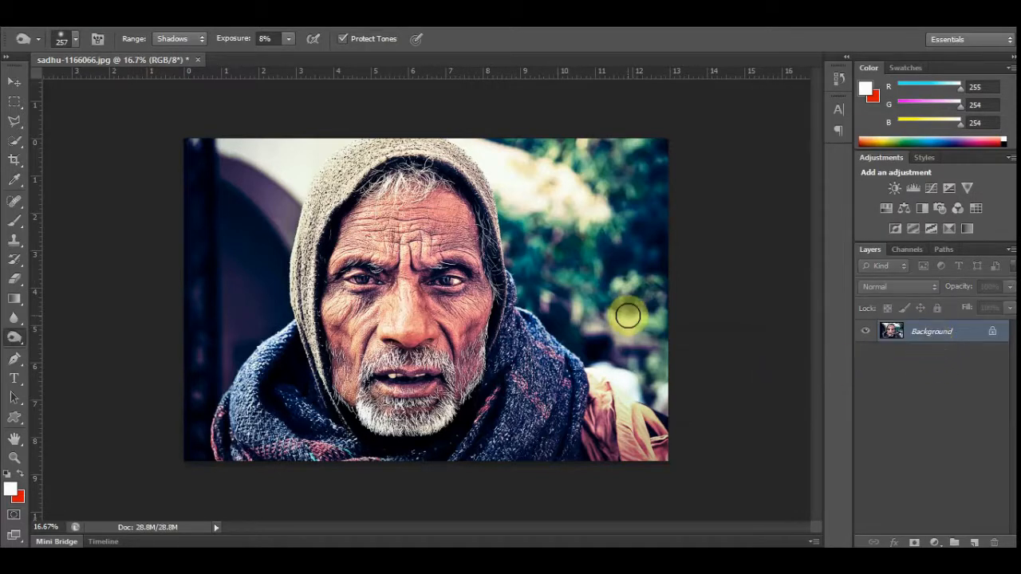
Step: Ready the Burn tool for working on the face at 25% zoom, with its range set to Midtones
key("ctrl")
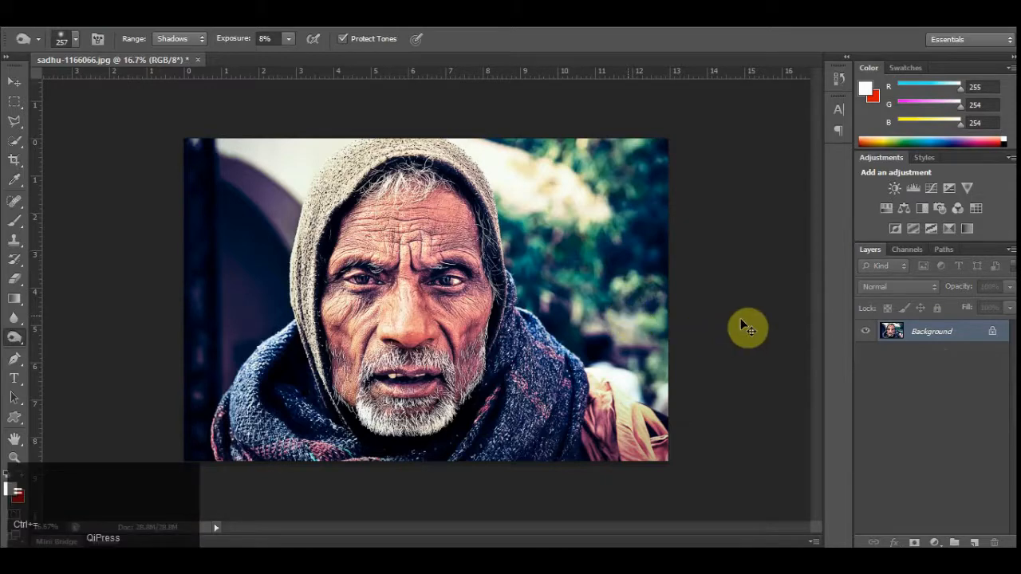
key("ctrl+plus")
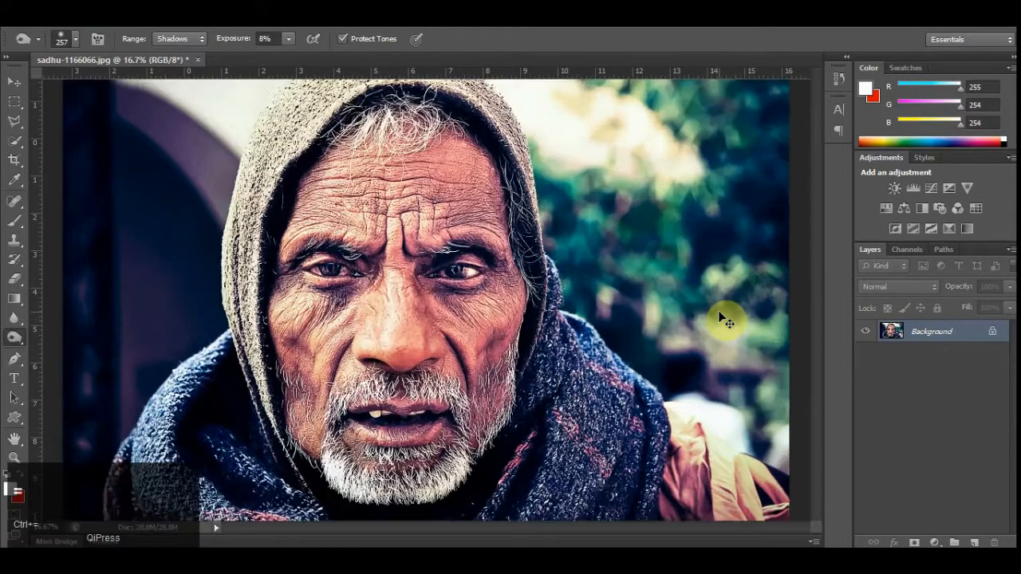
key("ctrl+minus")
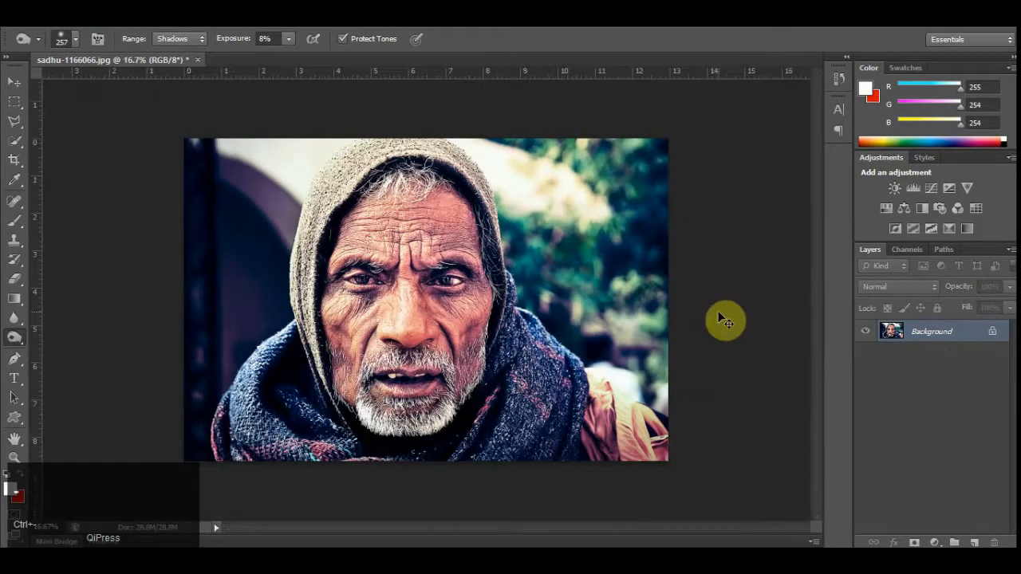
key("ctrl+plus")
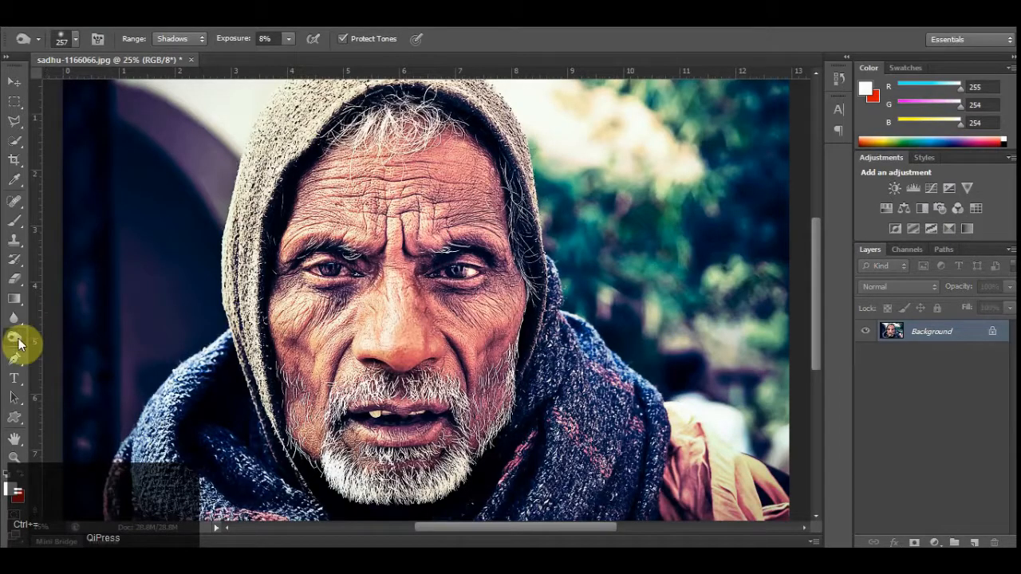
left_click_drag(18, 343, 71, 346)
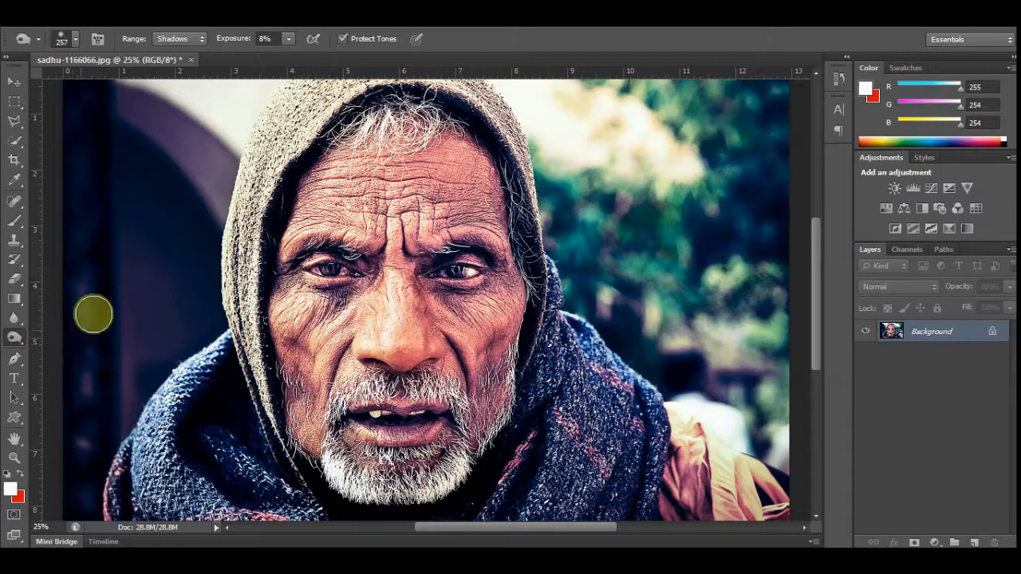
left_click(178, 39)
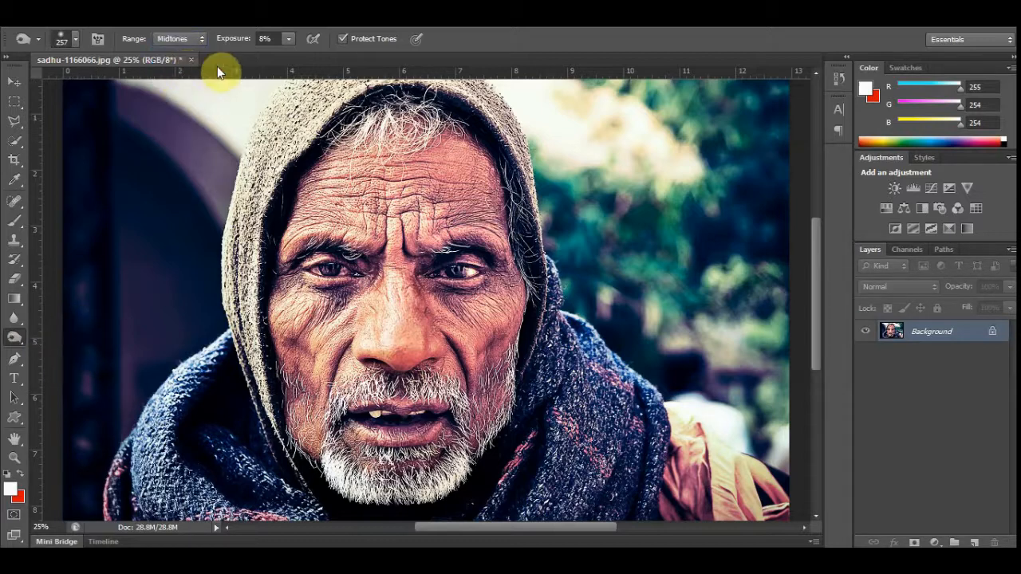
Step: Set the Burn tool's exposure to 20% and darken the folds of the scarf and clothing around the shoulders
left_click(292, 38)
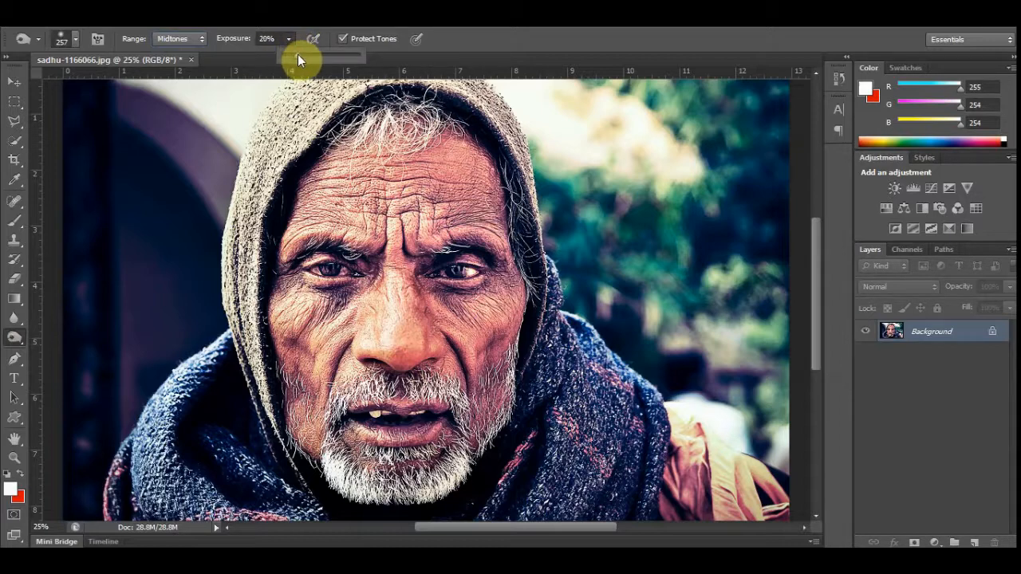
left_click(456, 48)
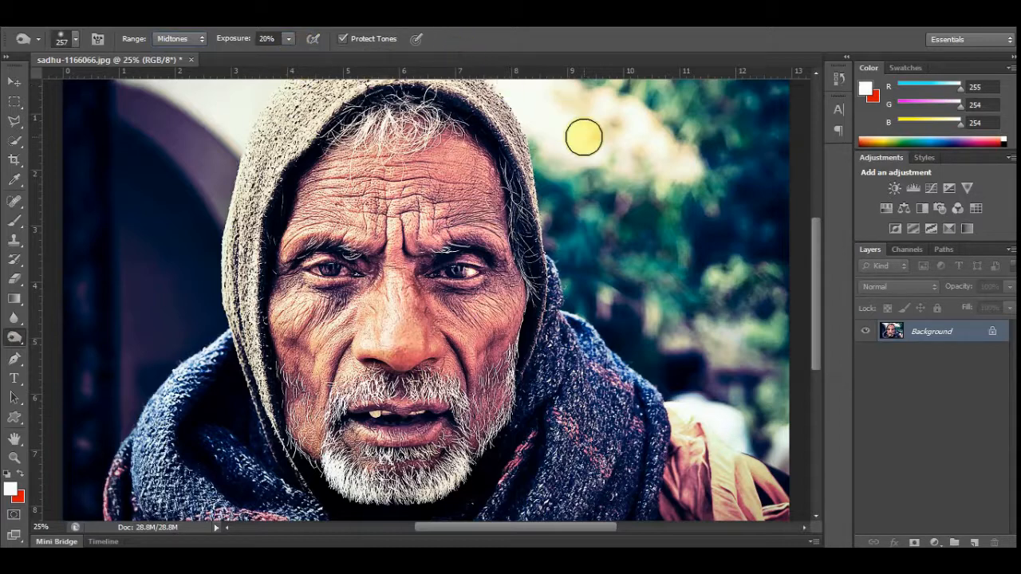
key("ctrl+minus")
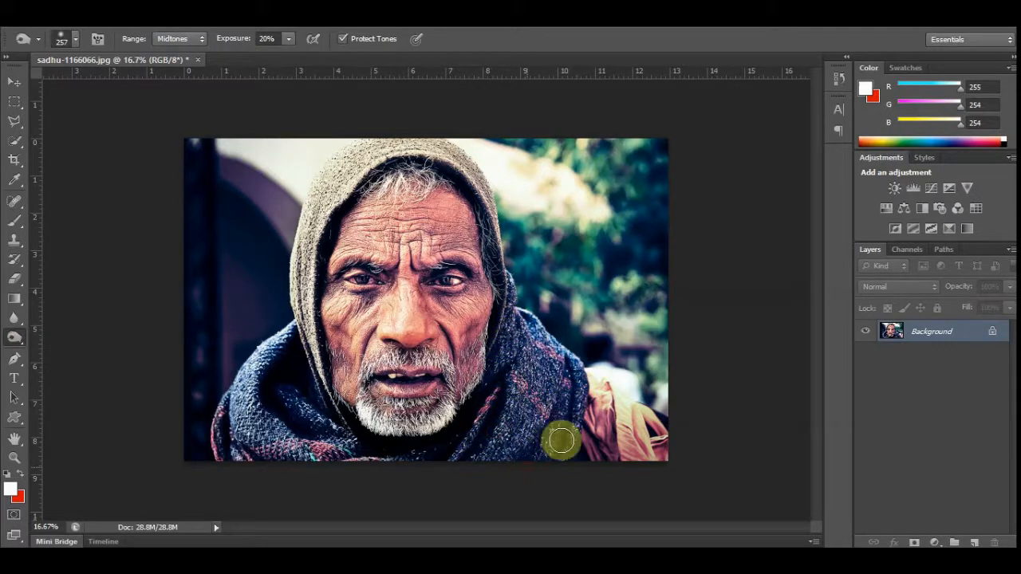
left_click_drag(571, 388, 598, 444)
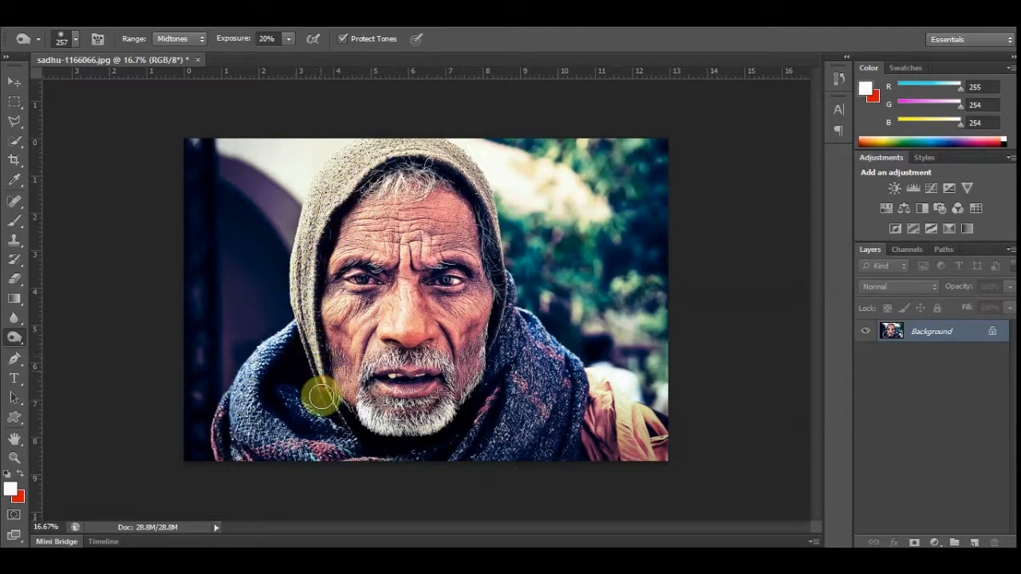
Step: Reduce the Burn brush to 176 px and darken the shadowed areas of the cheeks, jaw and outer edges of the face
key("ctrl")
key("ctrl+equal")
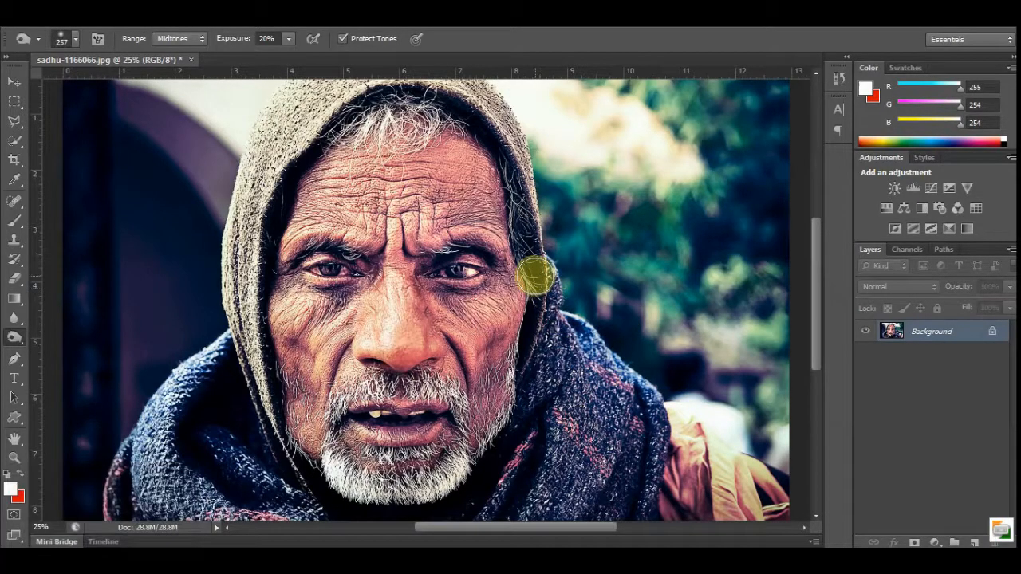
right_click(389, 213)
left_click(501, 252)
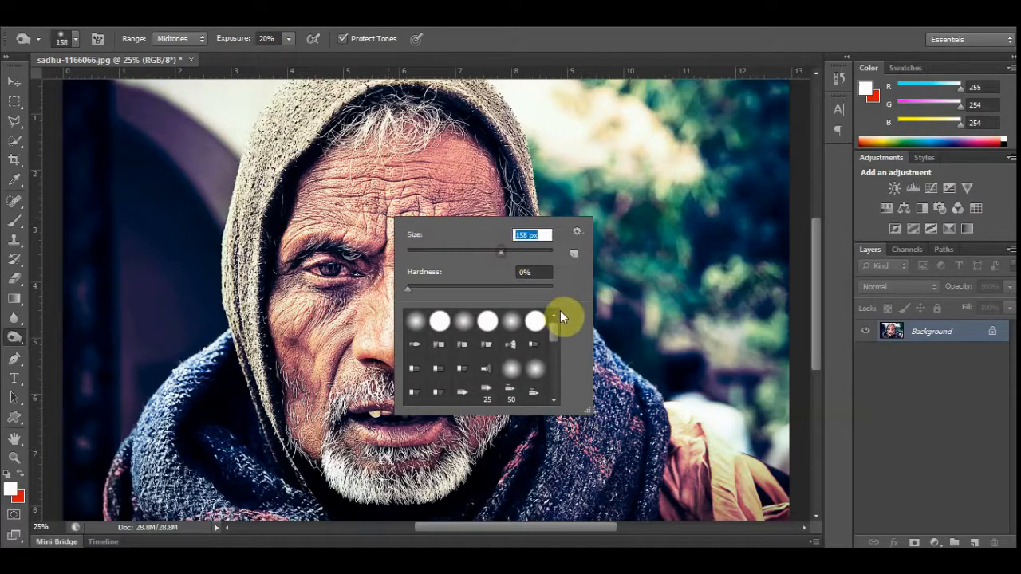
mouse_move(507, 252)
left_mouse_down()
mouse_move(474, 253)
mouse_move(505, 271)
mouse_move(488, 251)
mouse_move(463, 248)
mouse_move(424, 270)
mouse_move(439, 287)
mouse_move(504, 276)
mouse_move(489, 292)
mouse_move(513, 270)
mouse_move(492, 285)
mouse_move(438, 293)
mouse_move(469, 316)
mouse_move(429, 294)
mouse_move(413, 269)
mouse_move(467, 371)
mouse_move(476, 437)
mouse_move(460, 460)
mouse_move(399, 296)
left_mouse_up()
left_click(593, 35)
mouse_move(345, 249)
left_mouse_down()
mouse_move(317, 246)
mouse_move(282, 280)
mouse_move(340, 295)
mouse_move(326, 296)
mouse_move(313, 289)
mouse_move(341, 292)
mouse_move(372, 278)
mouse_move(344, 302)
mouse_move(375, 282)
mouse_move(351, 340)
left_mouse_up()
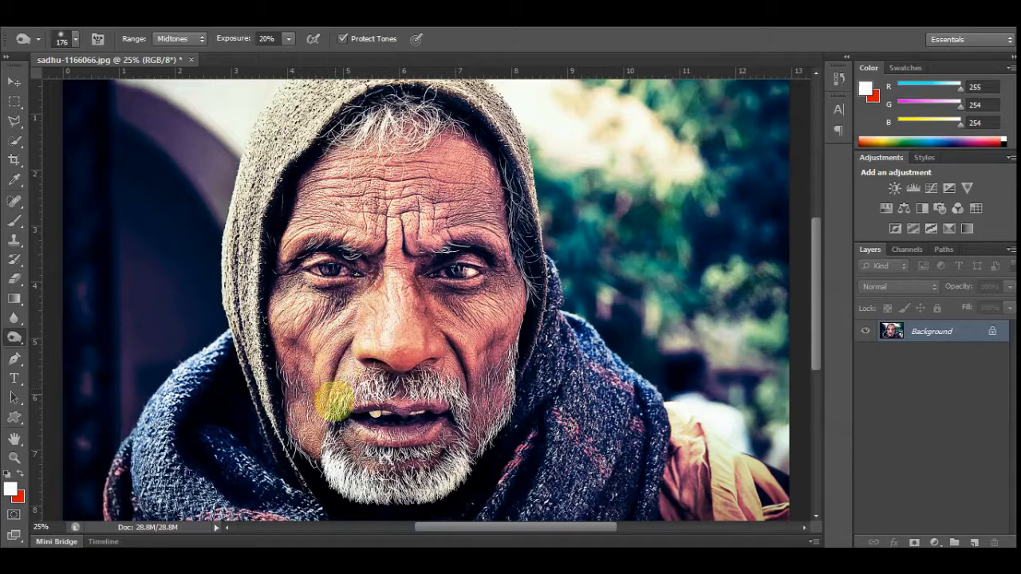
mouse_move(335, 403)
left_mouse_down()
mouse_move(342, 428)
mouse_move(533, 330)
mouse_move(536, 310)
left_mouse_up()
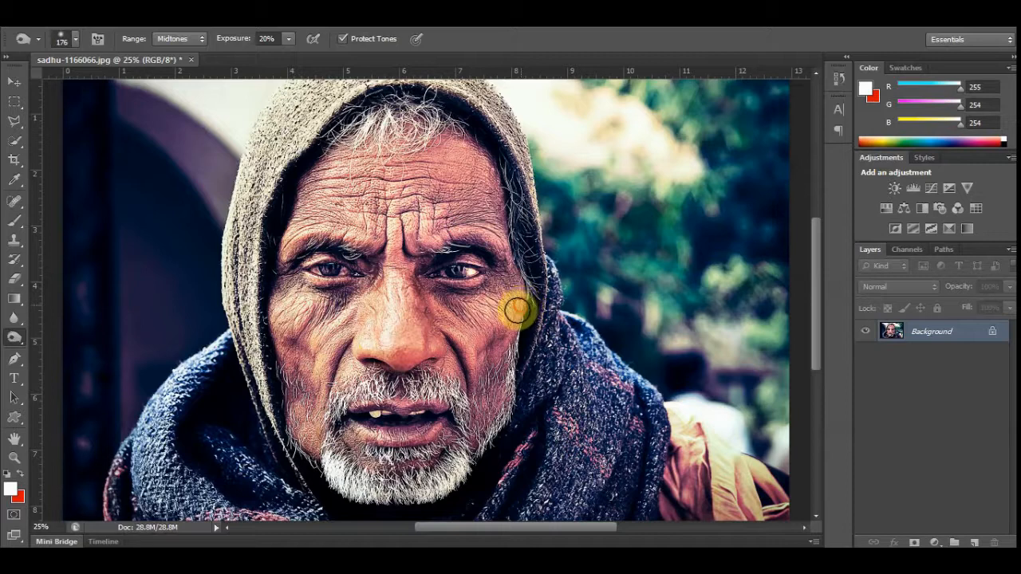
mouse_move(517, 311)
left_mouse_down()
mouse_move(488, 353)
mouse_move(494, 394)
mouse_move(524, 305)
mouse_move(497, 358)
mouse_move(503, 408)
mouse_move(486, 438)
left_mouse_up()
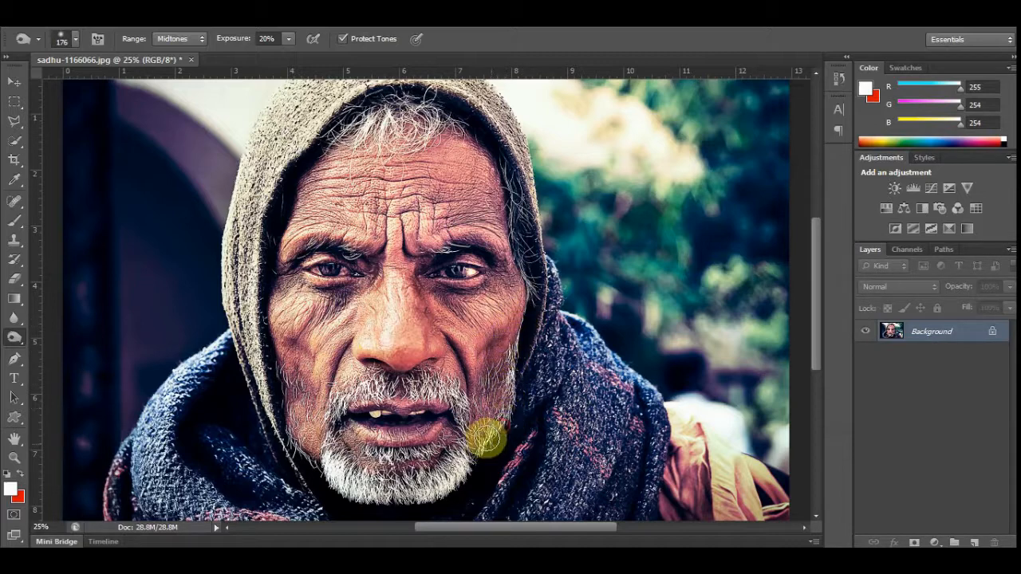
left_click(283, 353)
mouse_move(273, 343)
left_mouse_down()
mouse_move(310, 358)
mouse_move(291, 352)
mouse_move(308, 358)
mouse_move(310, 423)
mouse_move(295, 373)
mouse_move(293, 420)
mouse_move(276, 348)
mouse_move(279, 387)
mouse_move(297, 414)
mouse_move(293, 360)
mouse_move(278, 348)
mouse_move(321, 458)
mouse_move(444, 449)
mouse_move(438, 427)
mouse_move(361, 427)
mouse_move(405, 438)
mouse_move(438, 429)
mouse_move(440, 444)
mouse_move(379, 457)
mouse_move(424, 448)
mouse_move(448, 401)
mouse_move(358, 403)
mouse_move(444, 405)
mouse_move(444, 421)
mouse_move(411, 436)
mouse_move(371, 434)
left_mouse_up()
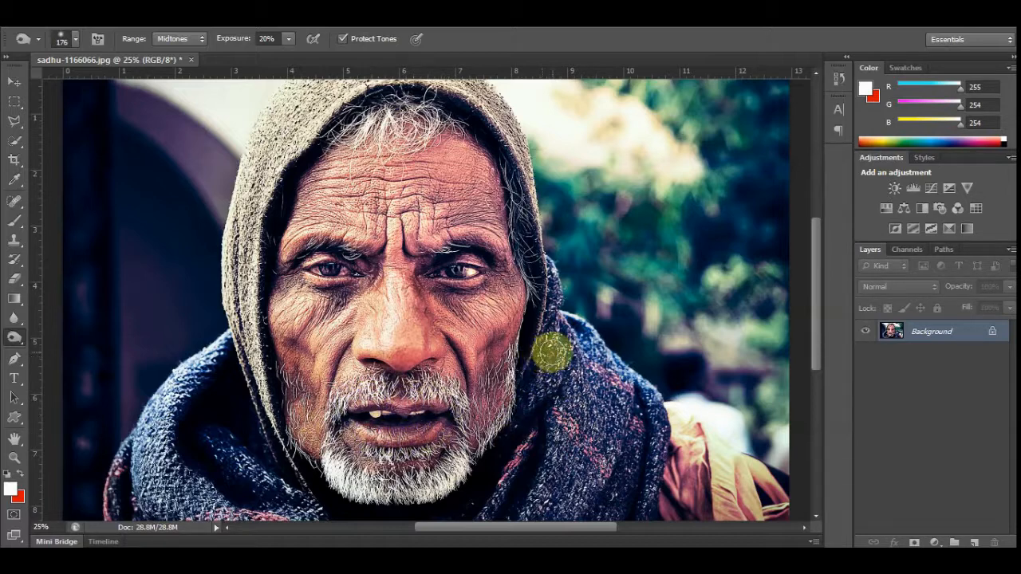
Step: Switch to the Dodge tool with its range set to Midtones and lighten the bright parts of the hood and scarf
left_click(12, 338)
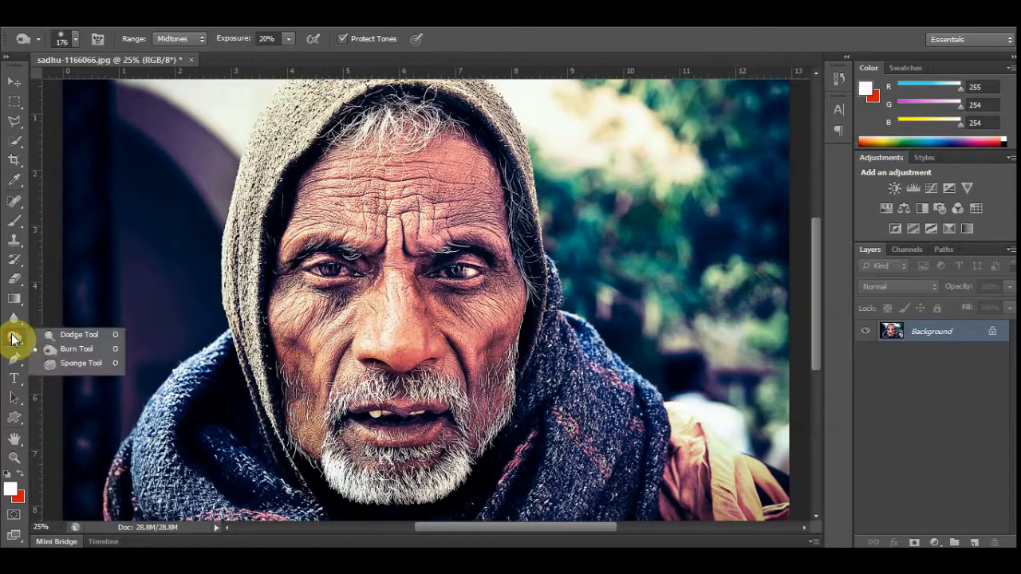
left_click(71, 336)
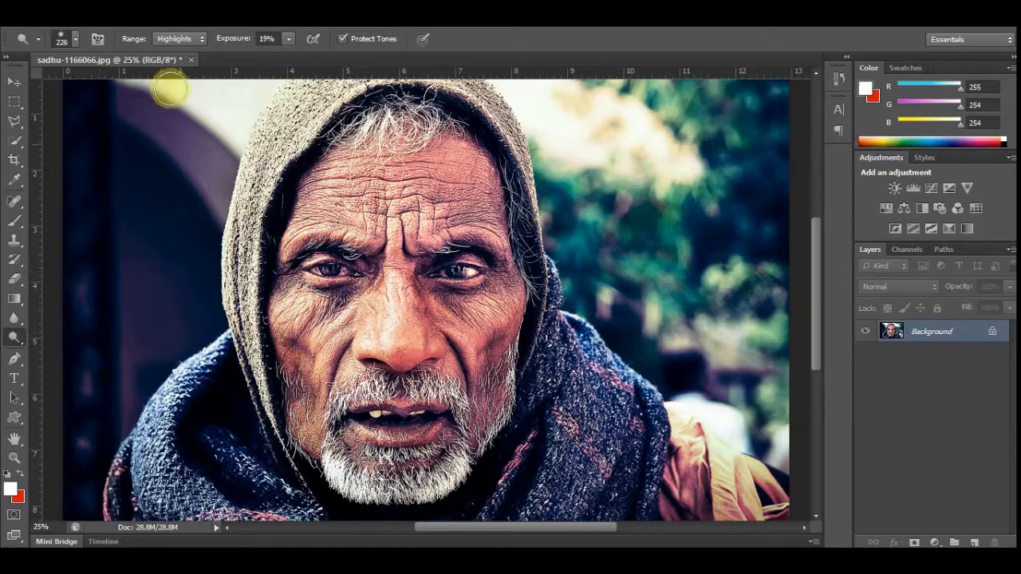
left_click(176, 39)
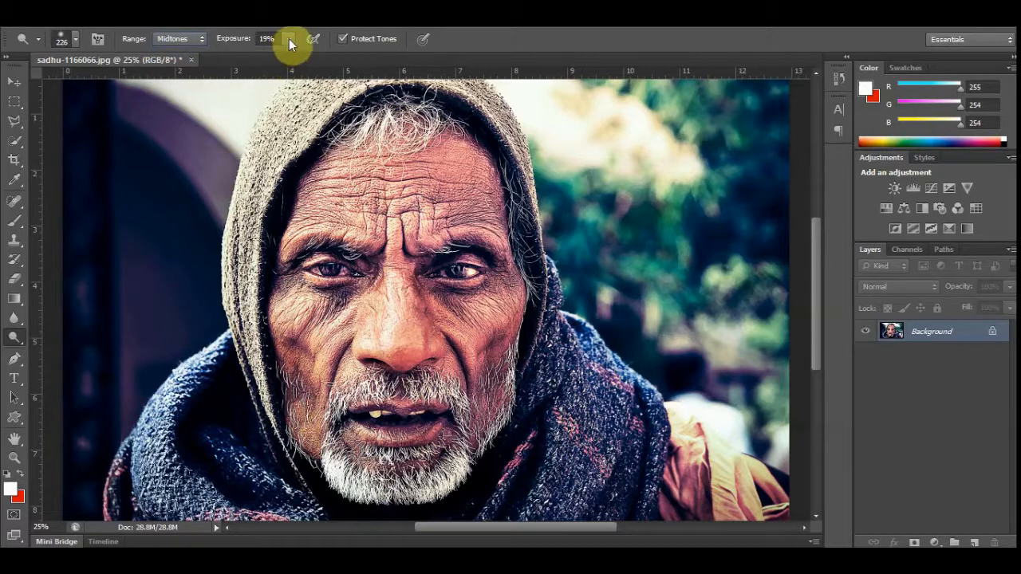
left_click_drag(330, 121, 334, 142)
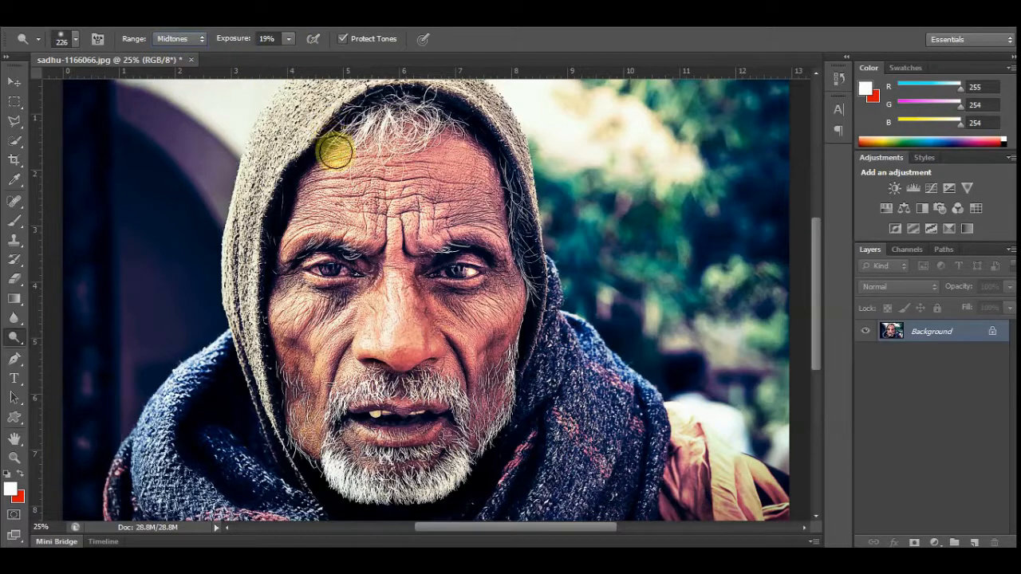
key("ctrl+minus")
mouse_move(349, 178)
left_mouse_down()
mouse_move(399, 149)
mouse_move(351, 173)
mouse_move(378, 145)
mouse_move(335, 190)
mouse_move(387, 152)
mouse_move(348, 171)
mouse_move(355, 149)
mouse_move(307, 232)
mouse_move(314, 373)
mouse_move(298, 325)
mouse_move(322, 191)
mouse_move(355, 160)
mouse_move(426, 155)
mouse_move(399, 166)
left_mouse_up()
mouse_move(335, 160)
left_mouse_down()
mouse_move(297, 199)
mouse_move(264, 286)
mouse_move(270, 325)
mouse_move(282, 322)
mouse_move(242, 405)
mouse_move(288, 450)
mouse_move(245, 425)
mouse_move(305, 452)
mouse_move(242, 424)
mouse_move(258, 456)
mouse_move(245, 448)
mouse_move(227, 395)
mouse_move(213, 410)
mouse_move(221, 435)
mouse_move(270, 456)
mouse_move(344, 439)
mouse_move(297, 404)
mouse_move(348, 452)
mouse_move(327, 457)
mouse_move(391, 468)
mouse_move(255, 451)
mouse_move(239, 438)
mouse_move(241, 451)
mouse_move(411, 463)
mouse_move(509, 434)
mouse_move(515, 377)
mouse_move(488, 471)
mouse_move(557, 364)
mouse_move(532, 333)
mouse_move(522, 359)
mouse_move(519, 323)
mouse_move(509, 329)
mouse_move(517, 290)
mouse_move(503, 300)
mouse_move(521, 342)
mouse_move(586, 374)
mouse_move(554, 368)
mouse_move(491, 464)
mouse_move(490, 396)
mouse_move(453, 458)
mouse_move(534, 451)
mouse_move(615, 419)
mouse_move(603, 402)
mouse_move(487, 399)
mouse_move(465, 442)
mouse_move(534, 449)
mouse_move(603, 403)
mouse_move(635, 433)
mouse_move(636, 425)
mouse_move(574, 429)
left_mouse_up()
Step: Dodge the raised areas of the forehead, brows, nose and cheeks at 19% exposure
key("ctrl+equal")
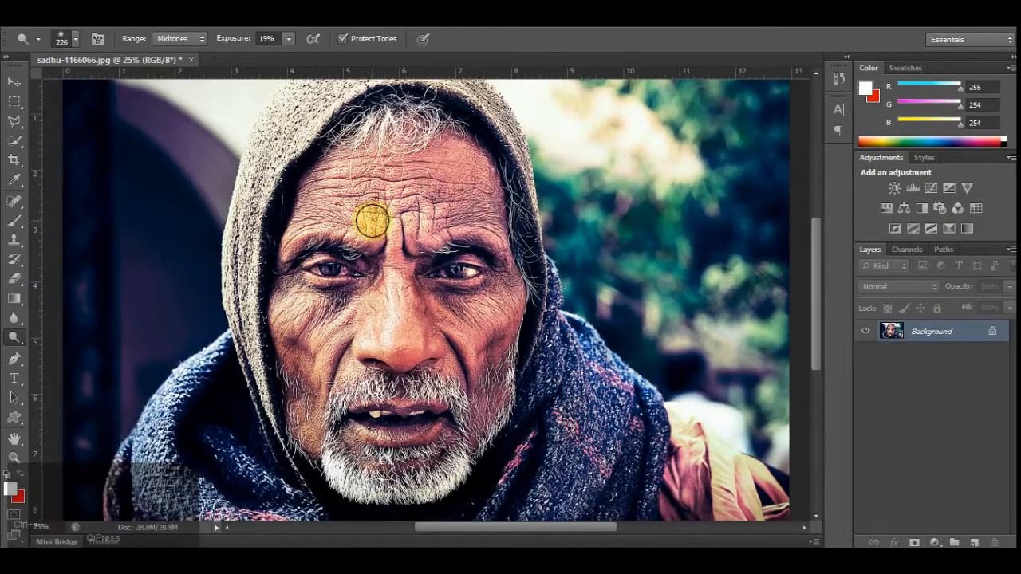
mouse_move(372, 221)
left_mouse_down()
mouse_move(286, 229)
mouse_move(316, 219)
mouse_move(384, 224)
mouse_move(315, 210)
mouse_move(388, 198)
mouse_move(333, 185)
mouse_move(341, 164)
mouse_move(380, 129)
mouse_move(424, 125)
mouse_move(411, 120)
mouse_move(371, 141)
mouse_move(344, 202)
mouse_move(431, 240)
mouse_move(470, 235)
mouse_move(294, 245)
left_mouse_up()
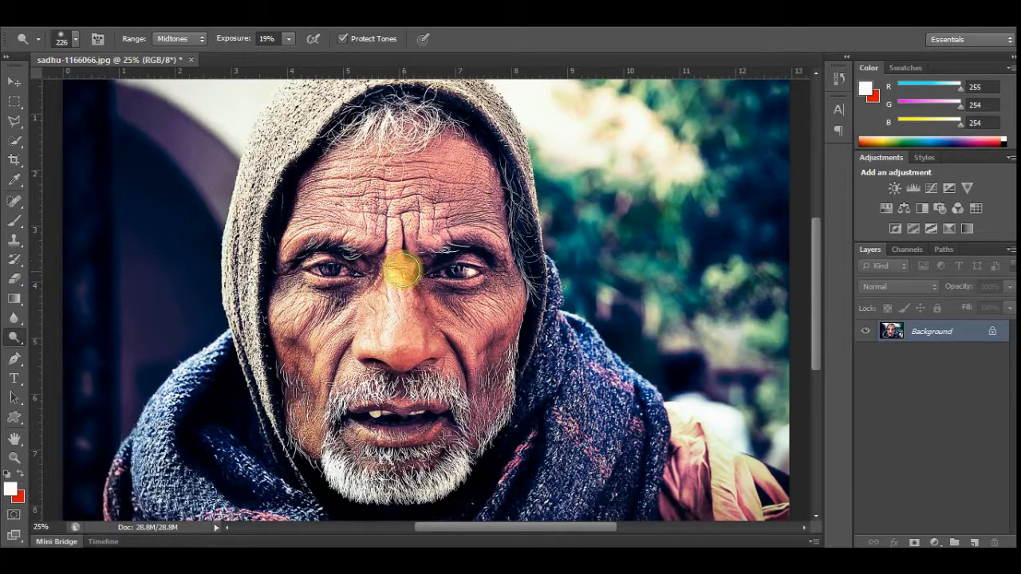
scroll(402, 268, "down", 3)
mouse_move(407, 260)
left_mouse_down()
mouse_move(289, 277)
mouse_move(300, 266)
mouse_move(276, 286)
mouse_move(306, 270)
mouse_move(302, 287)
mouse_move(339, 288)
mouse_move(356, 308)
mouse_move(403, 262)
mouse_move(397, 212)
mouse_move(399, 280)
left_mouse_up()
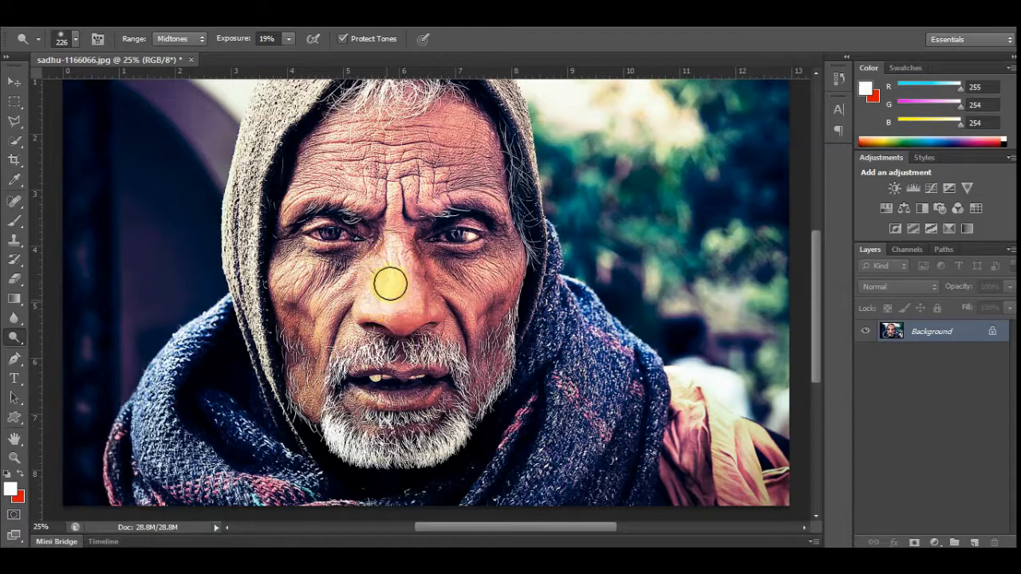
mouse_move(373, 276)
left_mouse_down()
mouse_move(395, 348)
mouse_move(349, 369)
mouse_move(409, 348)
mouse_move(443, 356)
mouse_move(460, 384)
mouse_move(450, 432)
mouse_move(410, 453)
mouse_move(340, 430)
mouse_move(339, 420)
mouse_move(361, 430)
mouse_move(442, 421)
mouse_move(393, 425)
mouse_move(382, 384)
mouse_move(466, 403)
mouse_move(490, 387)
left_mouse_up()
Step: Reduce the Dodge brush to 147 px and brighten the area around the mouth and both eyes
right_click(443, 379)
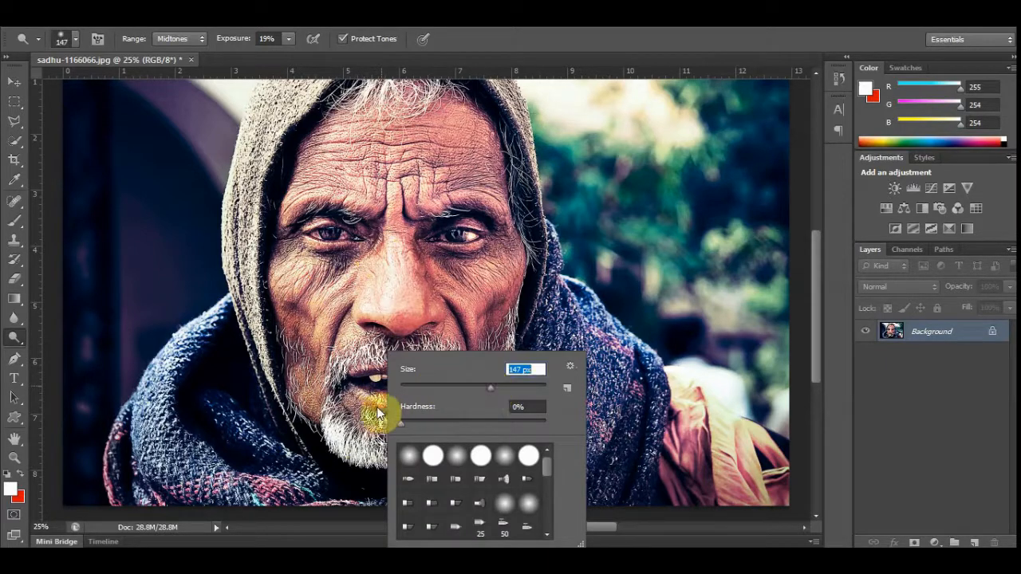
left_click(544, 63)
mouse_move(378, 358)
left_mouse_down()
mouse_move(376, 384)
mouse_move(421, 387)
left_mouse_up()
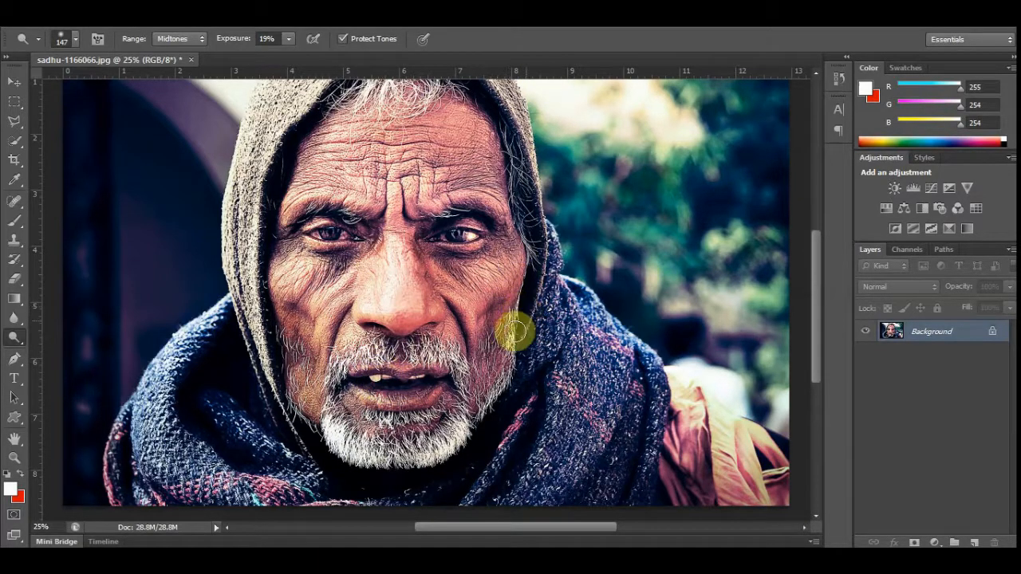
key("ctrl+equal")
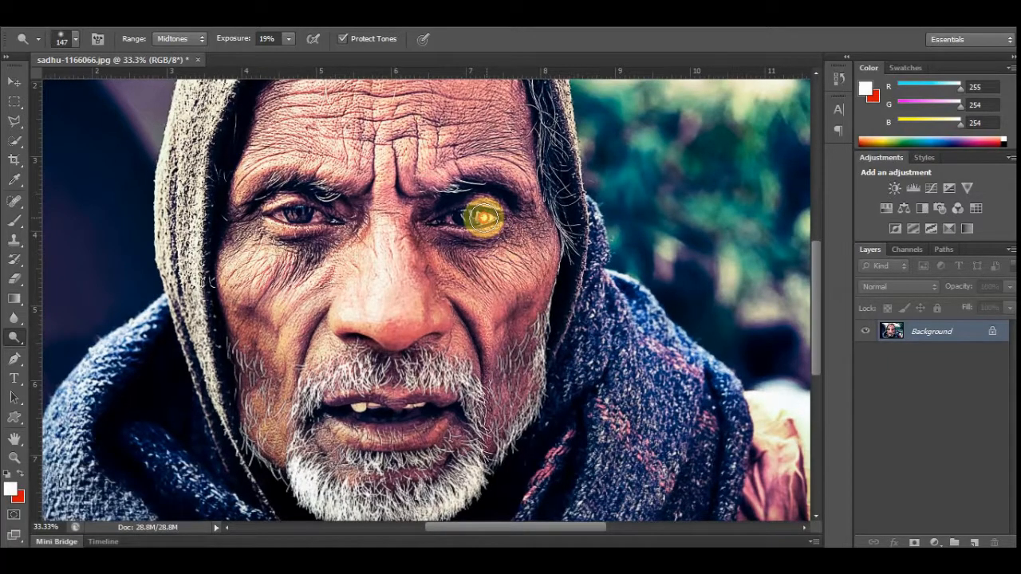
mouse_move(492, 210)
left_mouse_down()
mouse_move(443, 223)
mouse_move(476, 227)
mouse_move(497, 211)
mouse_move(445, 223)
mouse_move(496, 205)
mouse_move(419, 236)
mouse_move(280, 210)
mouse_move(297, 205)
mouse_move(276, 223)
mouse_move(317, 222)
mouse_move(256, 214)
mouse_move(319, 220)
left_mouse_up()
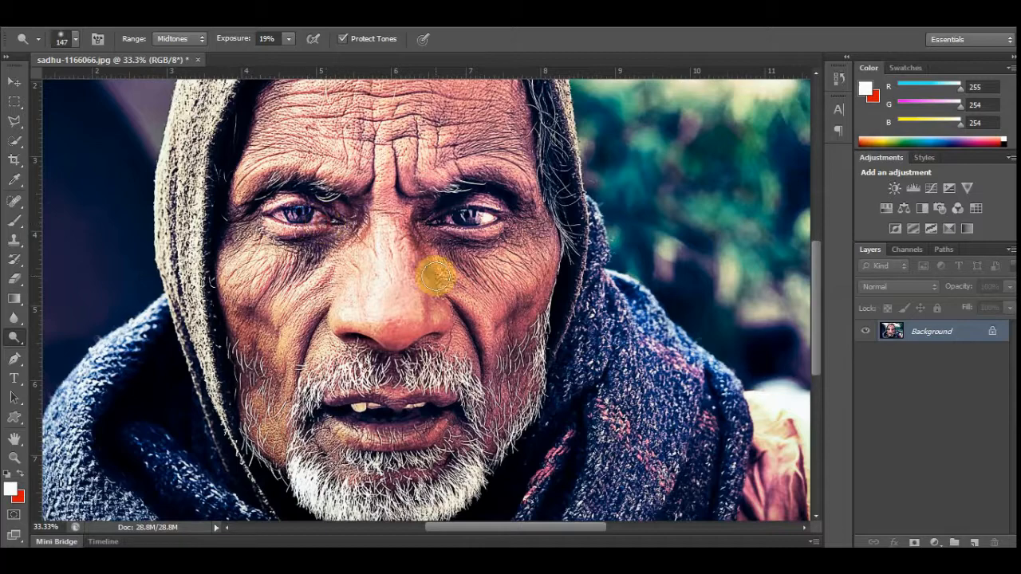
key("ctrl+minus")
key("ctrl+minus")
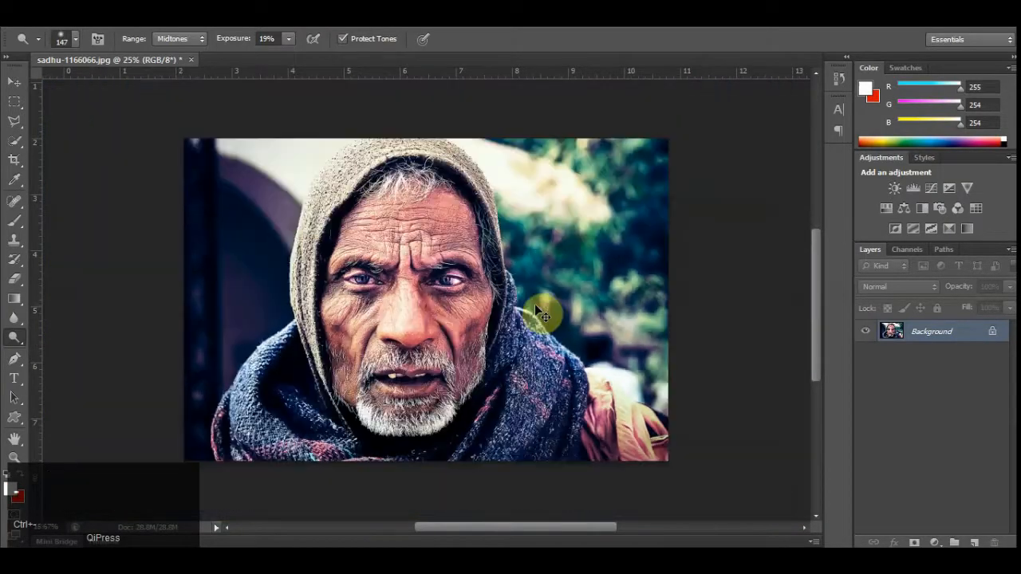
Step: Duplicate the Background layer and set the copy's blend mode to Luminosity
left_click(928, 336)
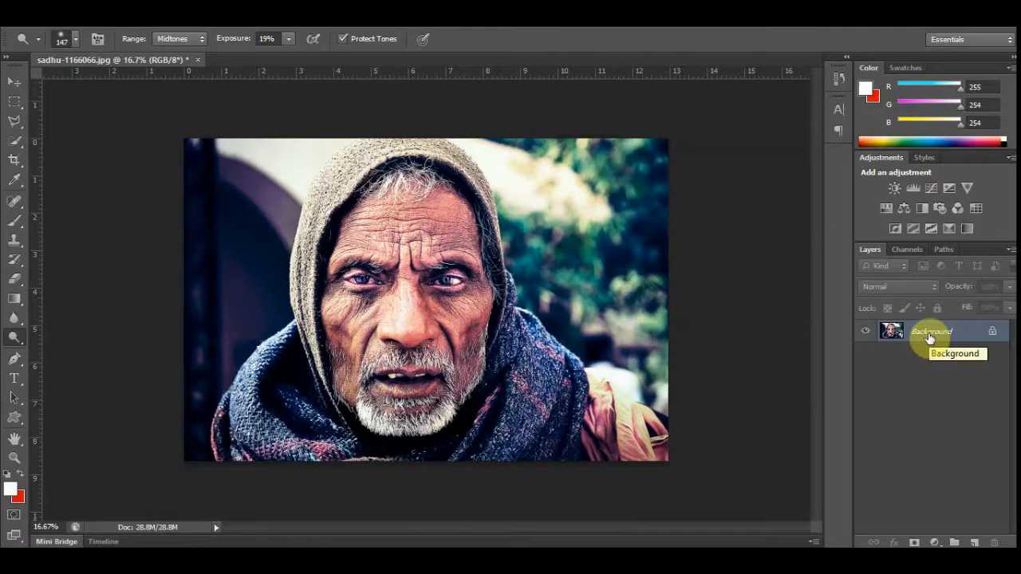
right_click(930, 338)
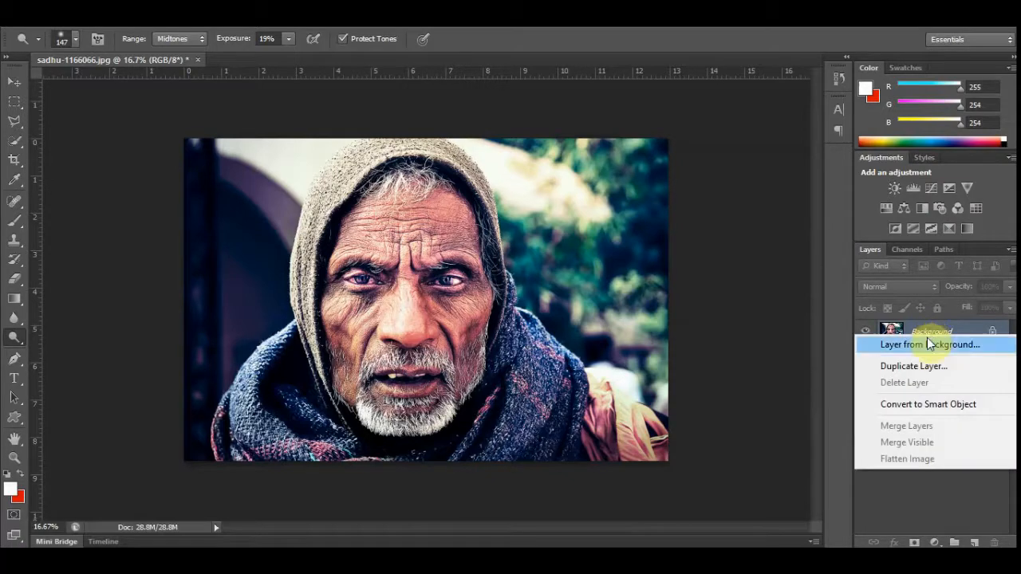
left_click(926, 367)
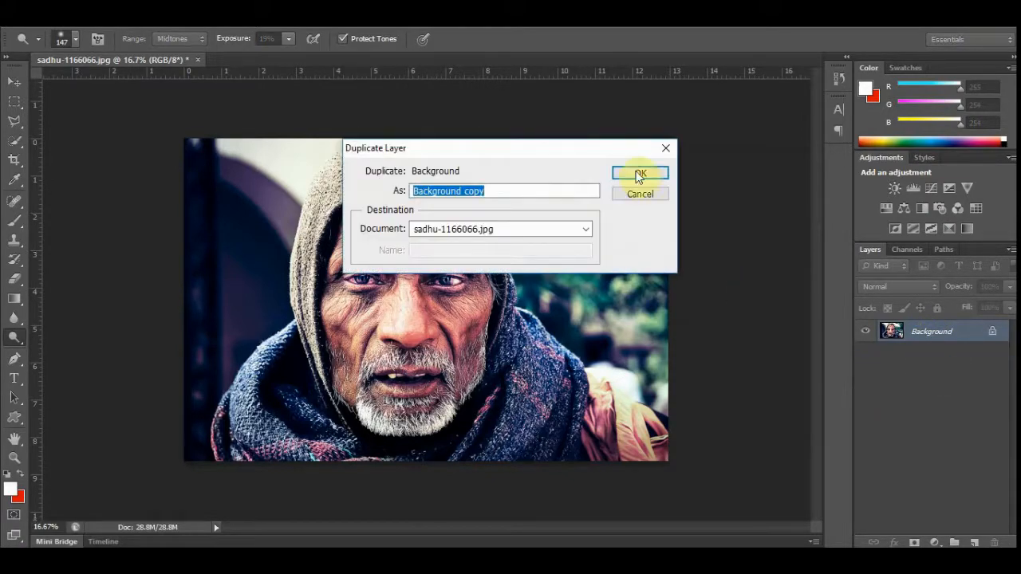
left_click(639, 174)
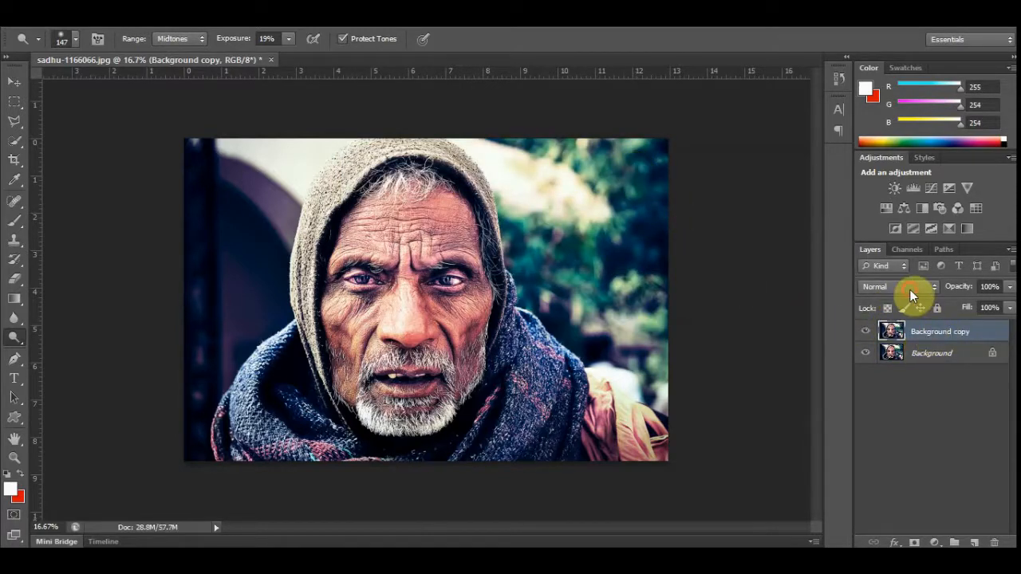
left_click(910, 289)
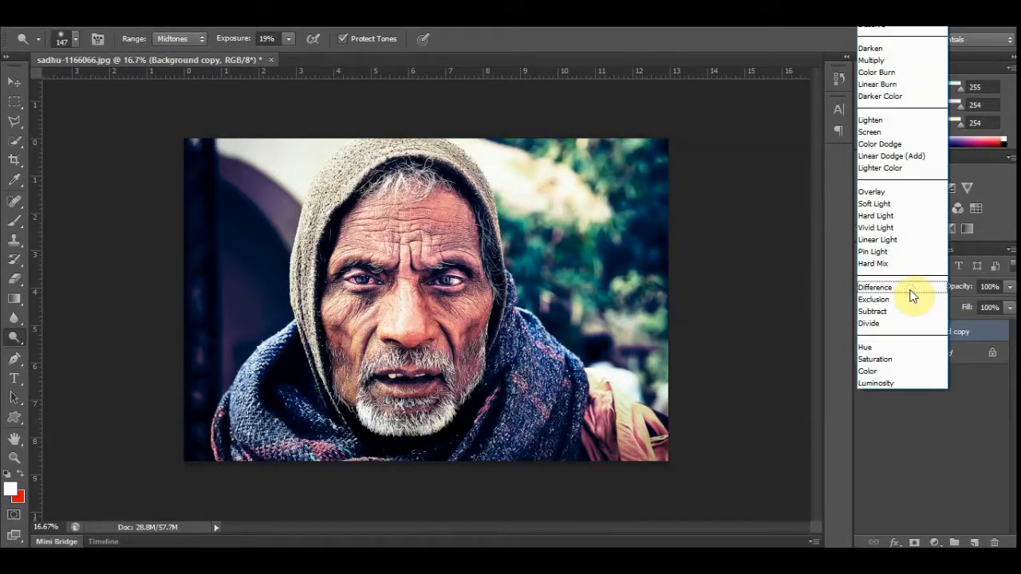
left_click(901, 384)
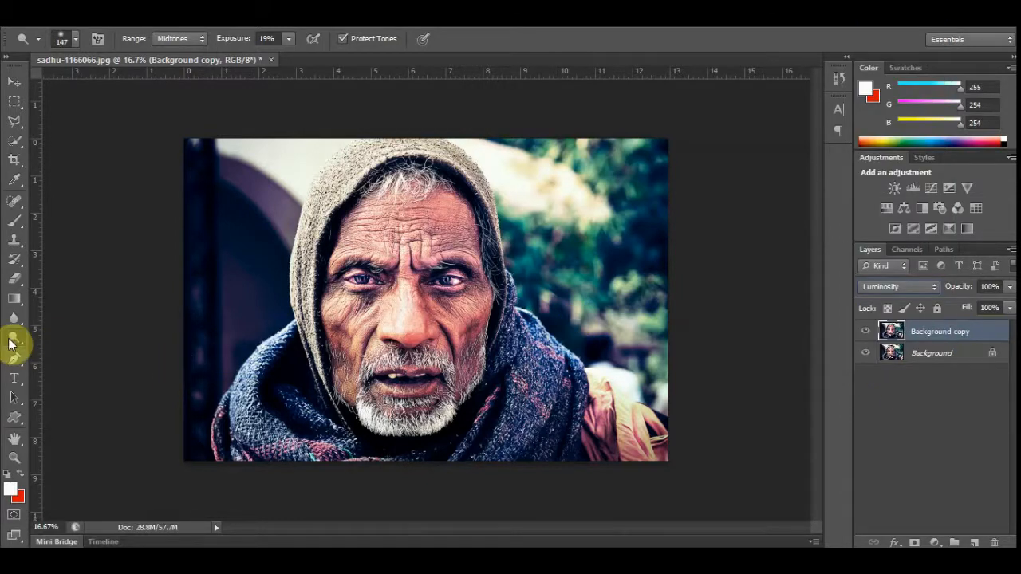
Step: Set the Dodge tool's range to Highlights and its brush size to 199 px for the Background copy layer
left_click_drag(11, 343, 74, 342)
left_click(75, 335)
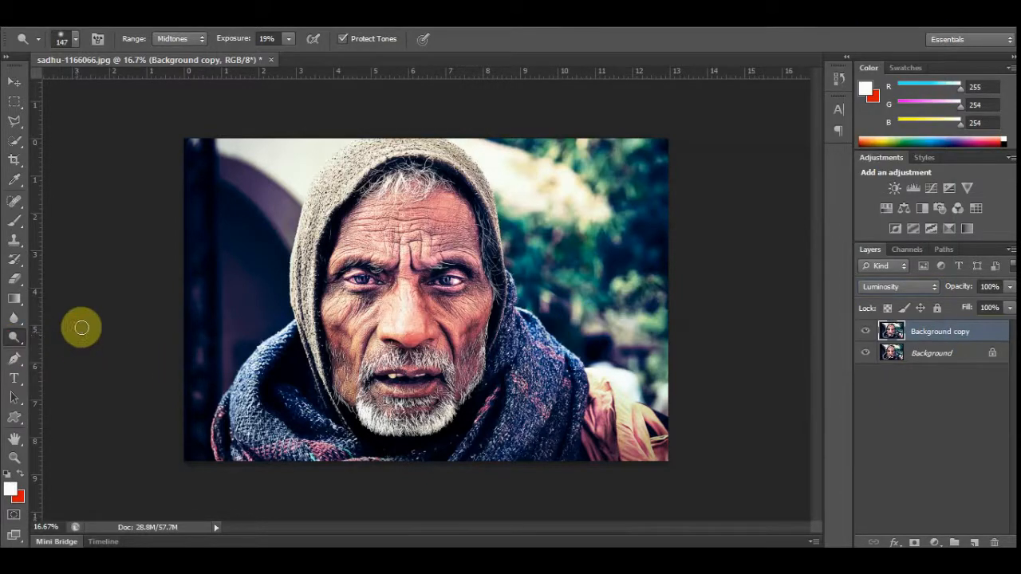
left_click(176, 39)
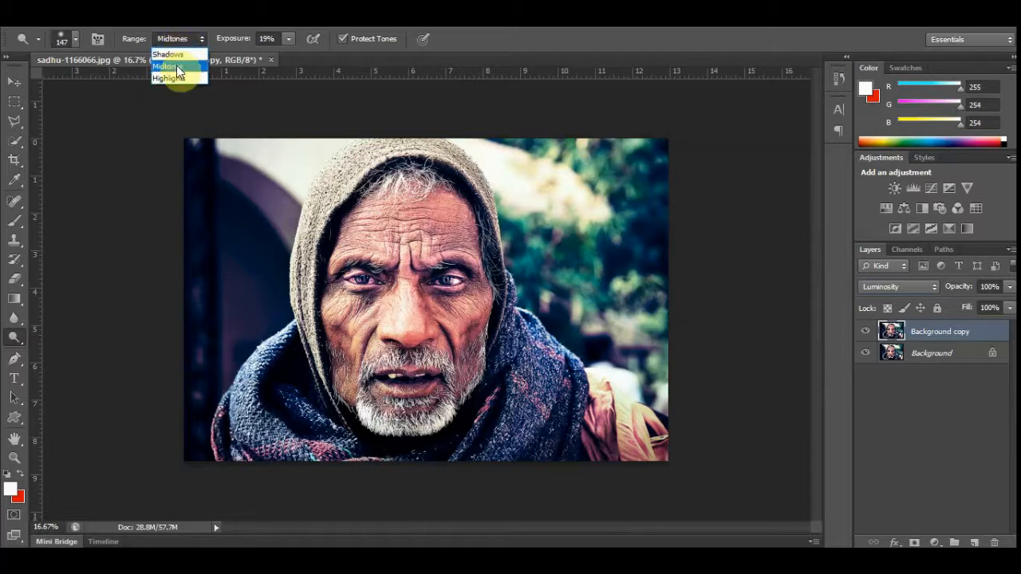
left_click(176, 79)
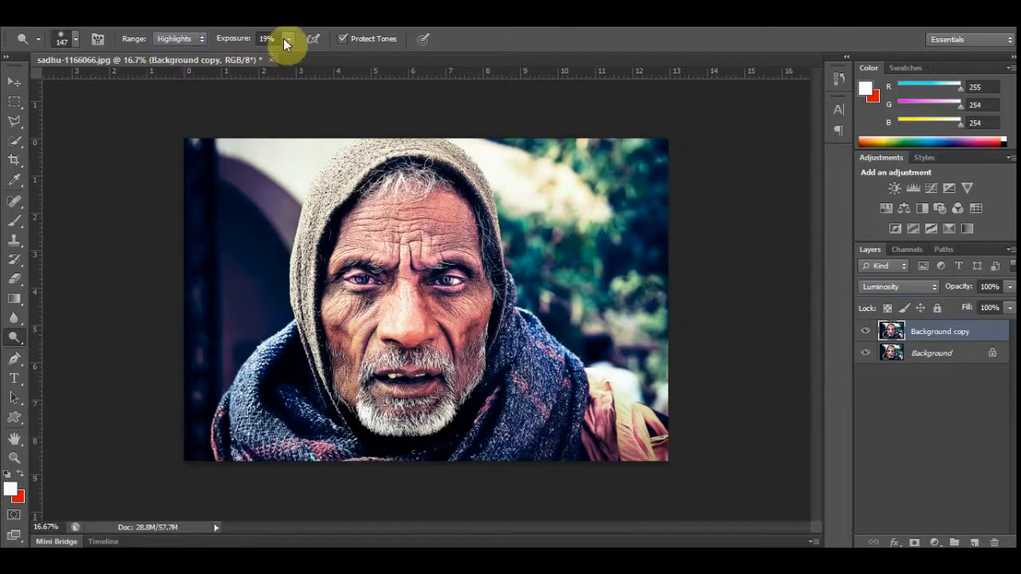
right_click(340, 221)
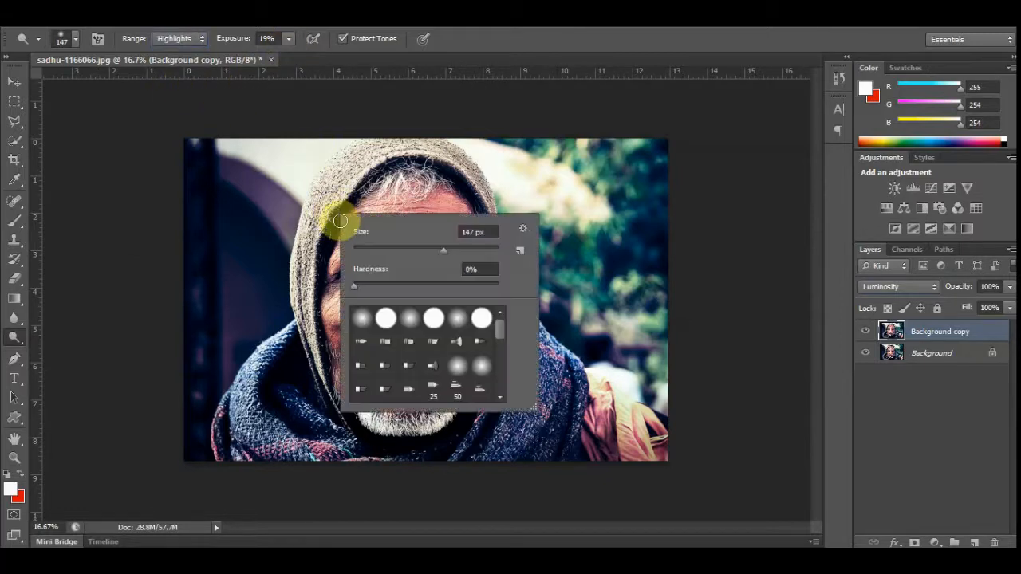
left_click(455, 248)
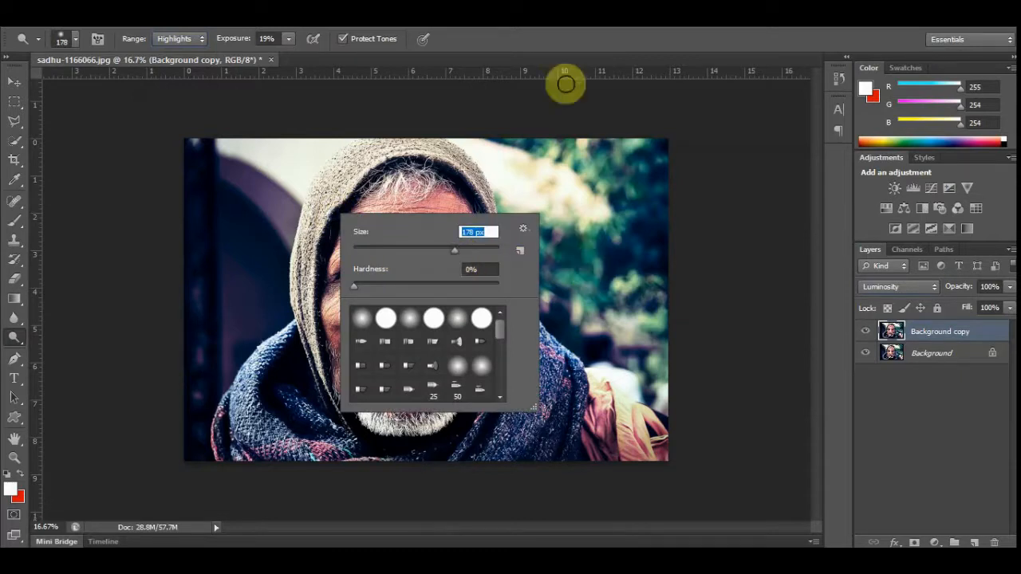
left_click(463, 250)
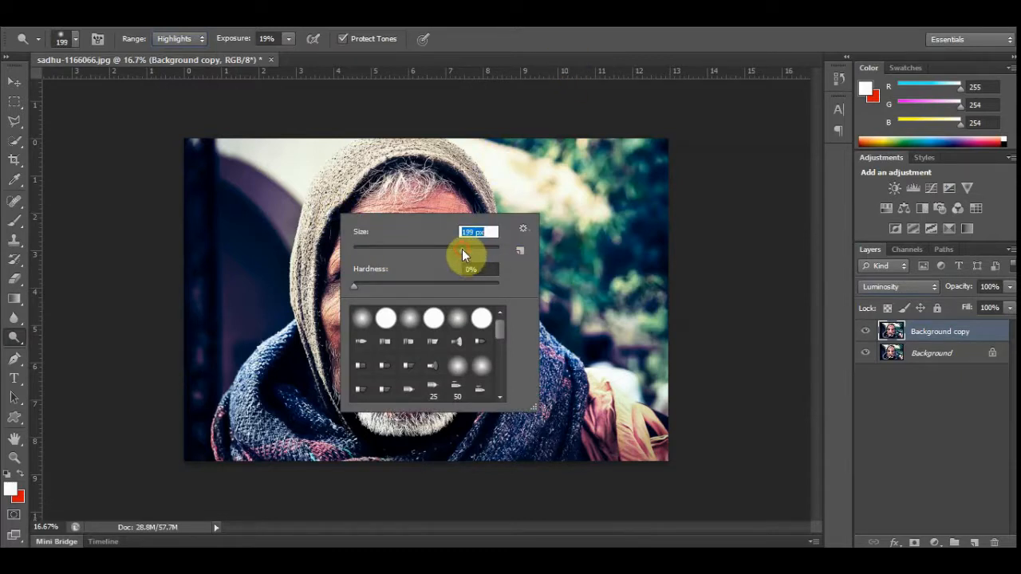
left_click(553, 44)
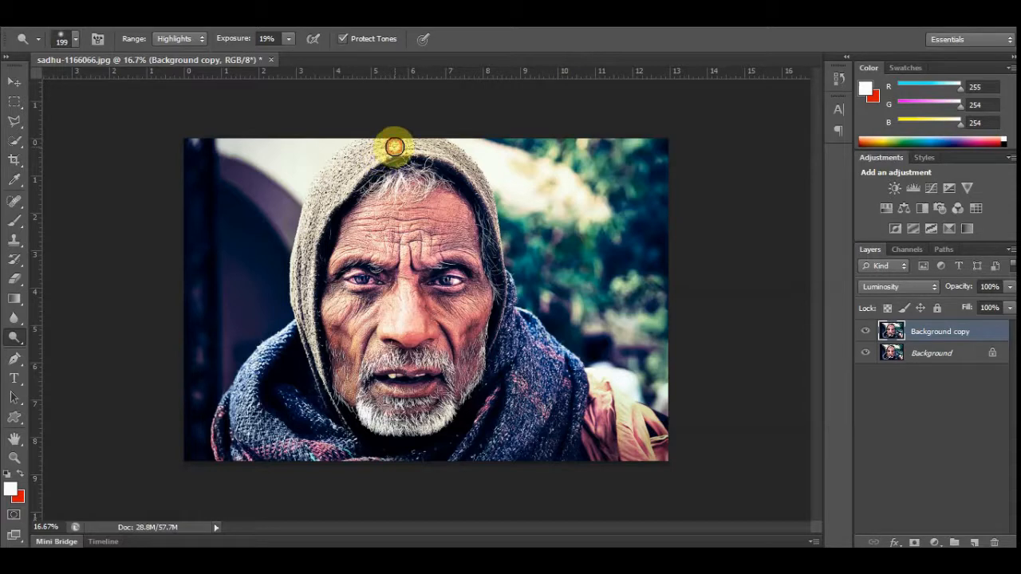
Step: Dodge the highlights of the hood, scarf and beard, plus both eyes and the area from nose bridge to forehead, at 19% exposure
mouse_move(394, 146)
left_mouse_down()
mouse_move(344, 166)
mouse_move(355, 151)
mouse_move(323, 210)
mouse_move(302, 281)
mouse_move(311, 371)
mouse_move(300, 420)
mouse_move(256, 355)
mouse_move(269, 341)
mouse_move(245, 410)
mouse_move(243, 394)
mouse_move(249, 441)
mouse_move(337, 455)
mouse_move(304, 455)
mouse_move(333, 438)
mouse_move(329, 427)
mouse_move(314, 469)
mouse_move(261, 461)
mouse_move(235, 444)
mouse_move(248, 462)
mouse_move(207, 424)
mouse_move(218, 453)
mouse_move(336, 486)
mouse_move(516, 411)
mouse_move(489, 396)
mouse_move(473, 432)
mouse_move(516, 415)
mouse_move(517, 386)
mouse_move(509, 433)
mouse_move(519, 435)
mouse_move(553, 349)
left_mouse_up()
mouse_move(567, 361)
left_mouse_down()
mouse_move(564, 451)
mouse_move(621, 416)
mouse_move(597, 400)
mouse_move(602, 434)
mouse_move(595, 414)
mouse_move(612, 436)
mouse_move(650, 426)
mouse_move(627, 434)
mouse_move(632, 422)
mouse_move(649, 461)
mouse_move(643, 411)
mouse_move(445, 392)
mouse_move(442, 358)
mouse_move(372, 367)
mouse_move(380, 436)
mouse_move(385, 427)
mouse_move(401, 437)
mouse_move(451, 408)
mouse_move(485, 350)
mouse_move(480, 387)
mouse_move(443, 417)
mouse_move(353, 411)
mouse_move(334, 392)
mouse_move(346, 380)
mouse_move(377, 391)
mouse_move(431, 391)
left_mouse_up()
key("ctrl+equal")
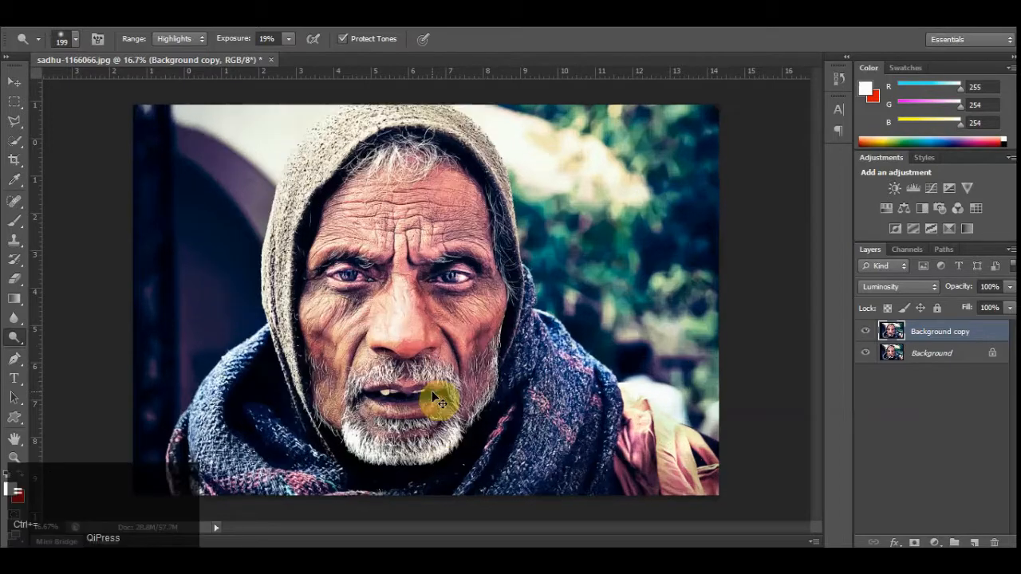
left_click_drag(439, 290, 463, 269)
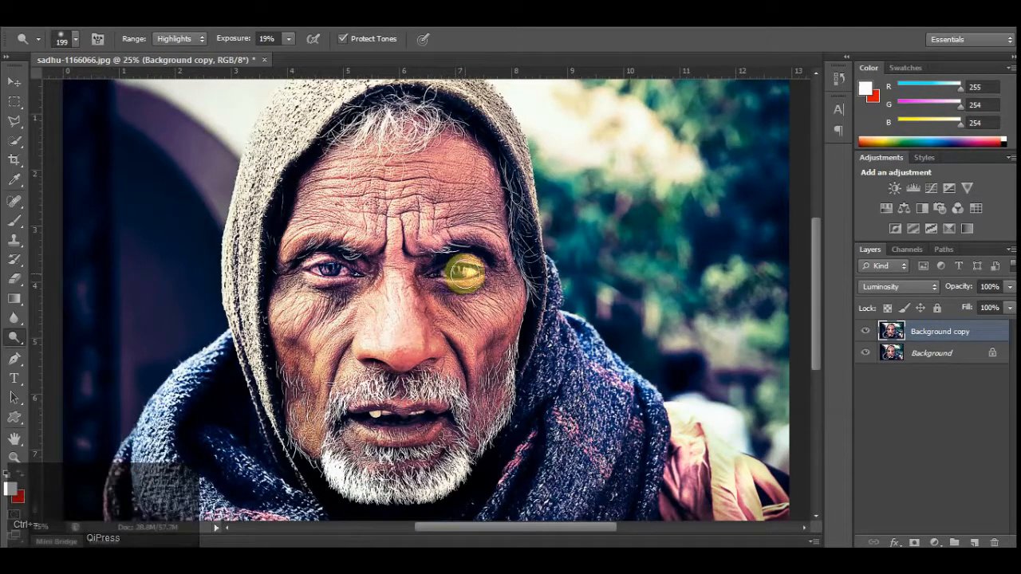
left_click_drag(334, 266, 319, 267)
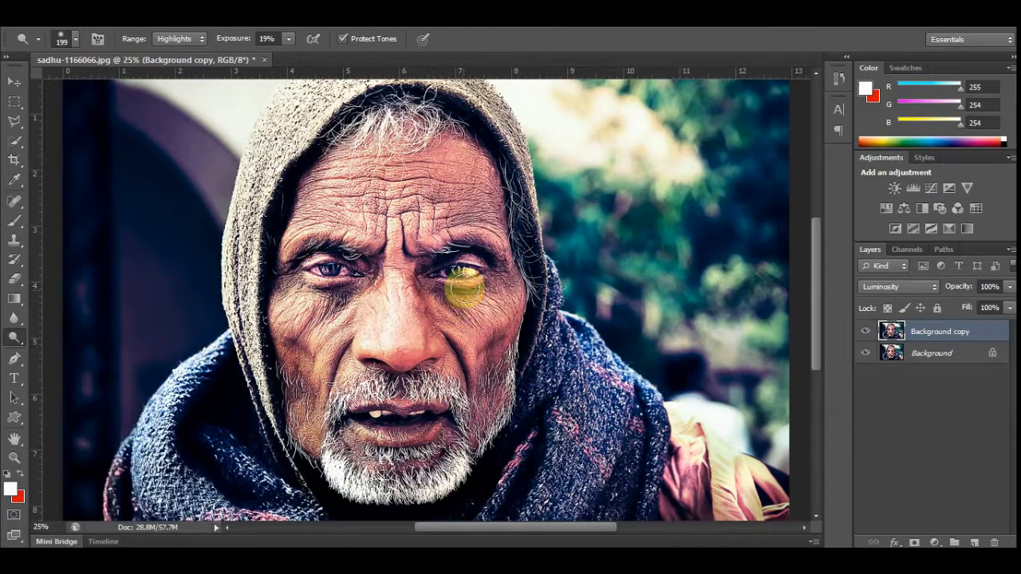
mouse_move(397, 245)
left_mouse_down()
mouse_move(408, 344)
mouse_move(386, 351)
mouse_move(359, 340)
mouse_move(389, 289)
mouse_move(394, 235)
mouse_move(379, 225)
mouse_move(308, 223)
mouse_move(280, 232)
mouse_move(403, 214)
mouse_move(323, 208)
mouse_move(377, 197)
mouse_move(335, 184)
mouse_move(424, 147)
mouse_move(361, 168)
mouse_move(446, 140)
mouse_move(394, 135)
mouse_move(436, 124)
mouse_move(414, 117)
mouse_move(366, 128)
mouse_move(411, 114)
mouse_move(350, 142)
mouse_move(297, 226)
mouse_move(344, 162)
mouse_move(383, 134)
mouse_move(426, 123)
mouse_move(319, 212)
mouse_move(403, 199)
left_mouse_up()
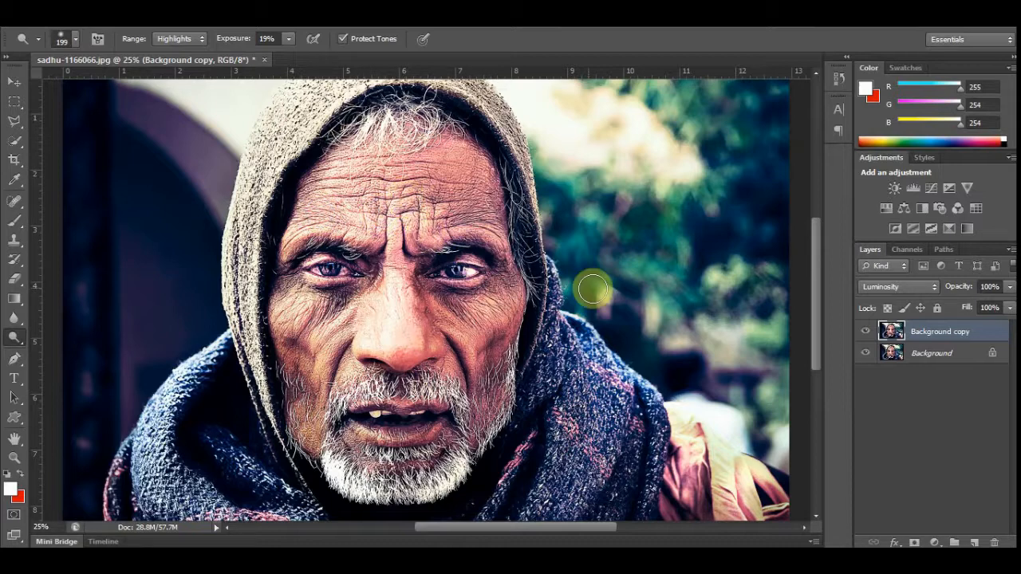
key("ctrl+minus")
key("ctrl+minus")
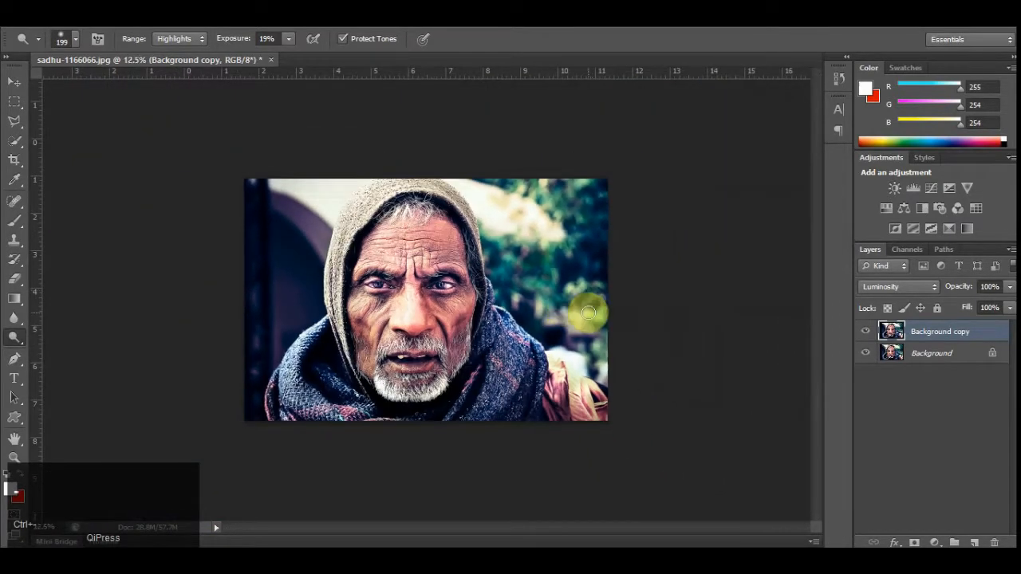
key("ctrl+plus")
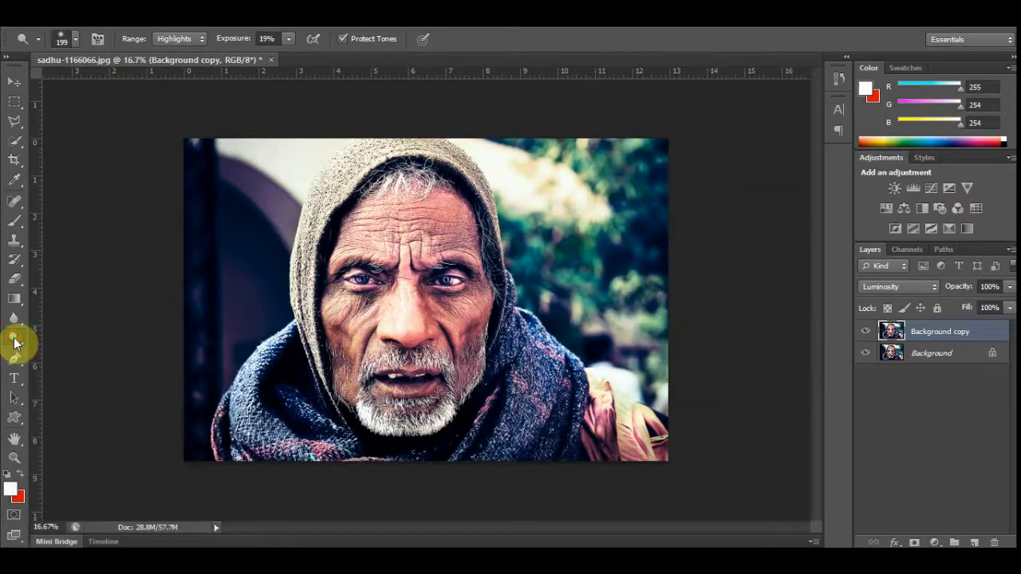
Step: Switch to the Burn tool with range Shadows, exposure 13% and a 288 px brush
left_click_drag(14, 343, 76, 351)
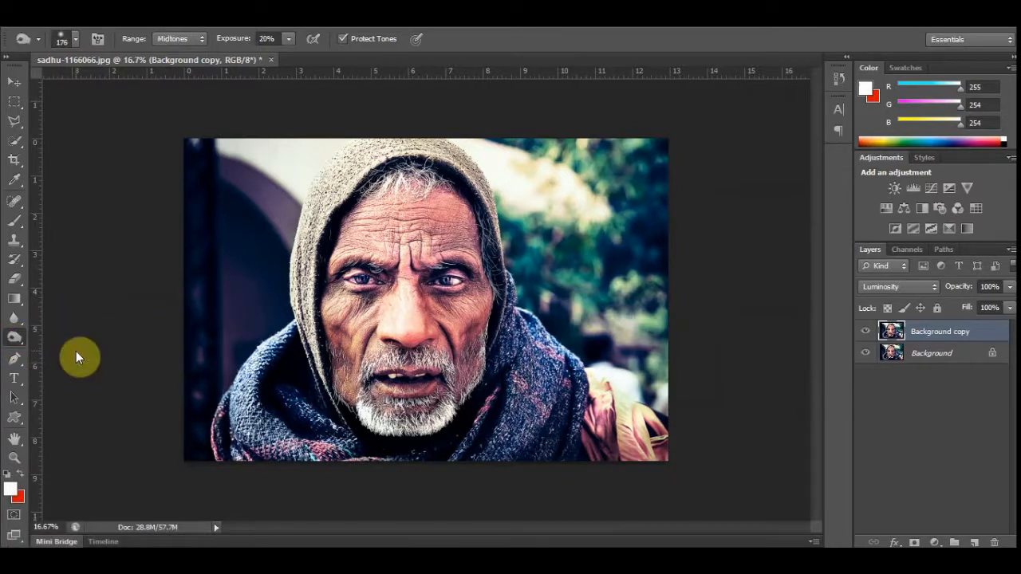
left_click(176, 38)
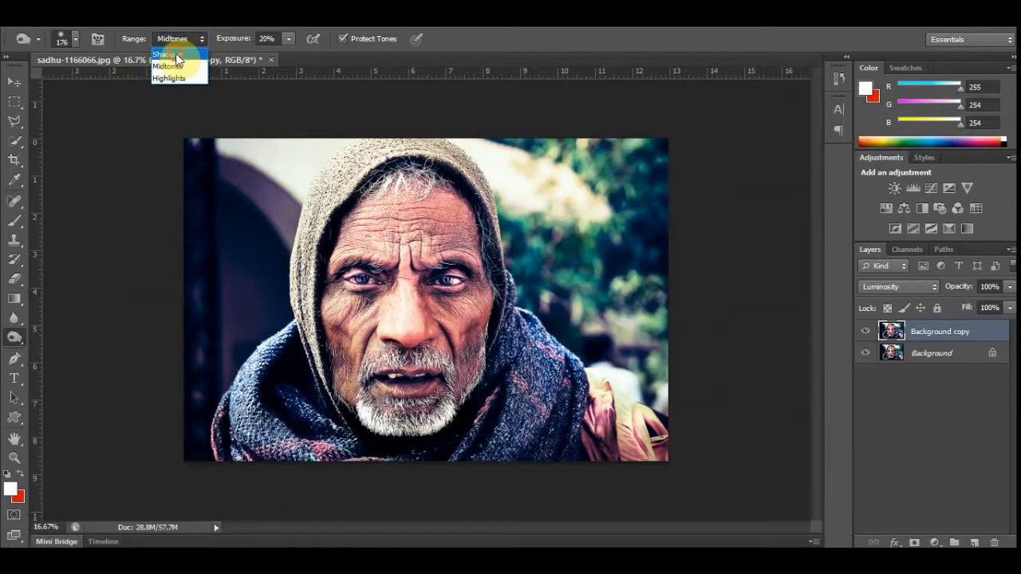
left_click(177, 55)
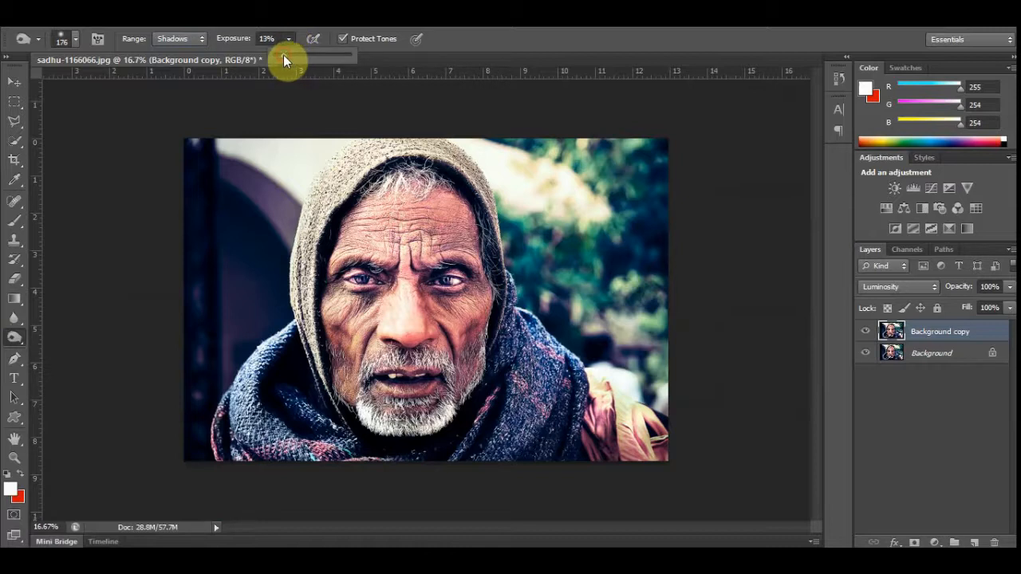
right_click(410, 205)
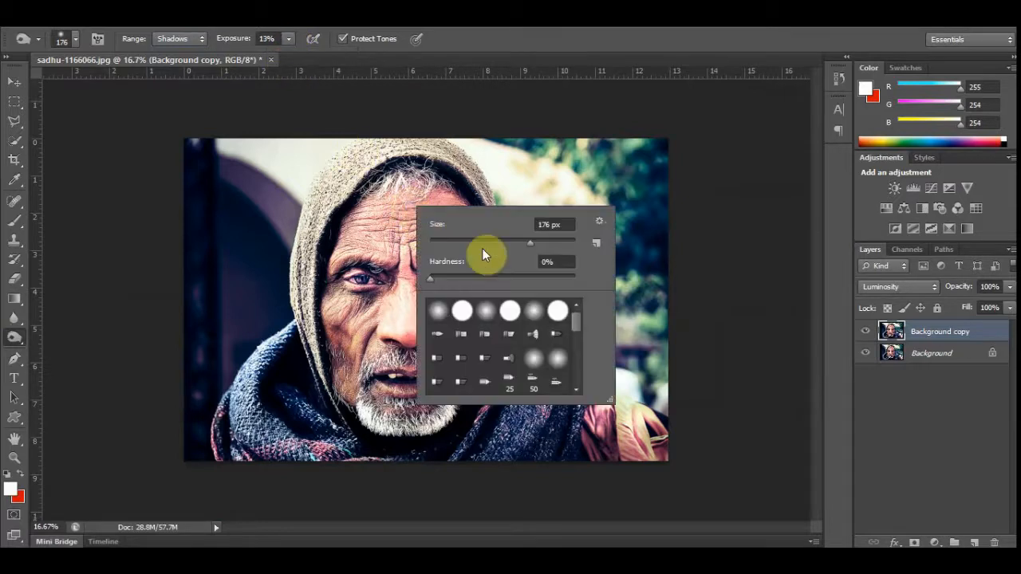
left_click(545, 241)
left_click(603, 43)
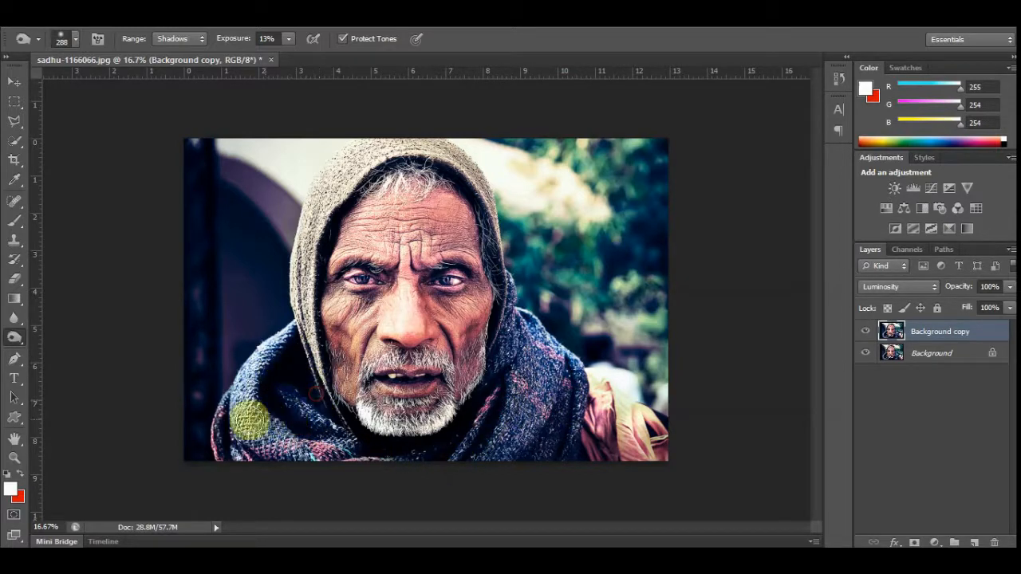
Step: Burn the shadows of the scarf, cheeks and lower face, and merge the Background copy layer down into Background
left_click_drag(260, 462, 266, 464)
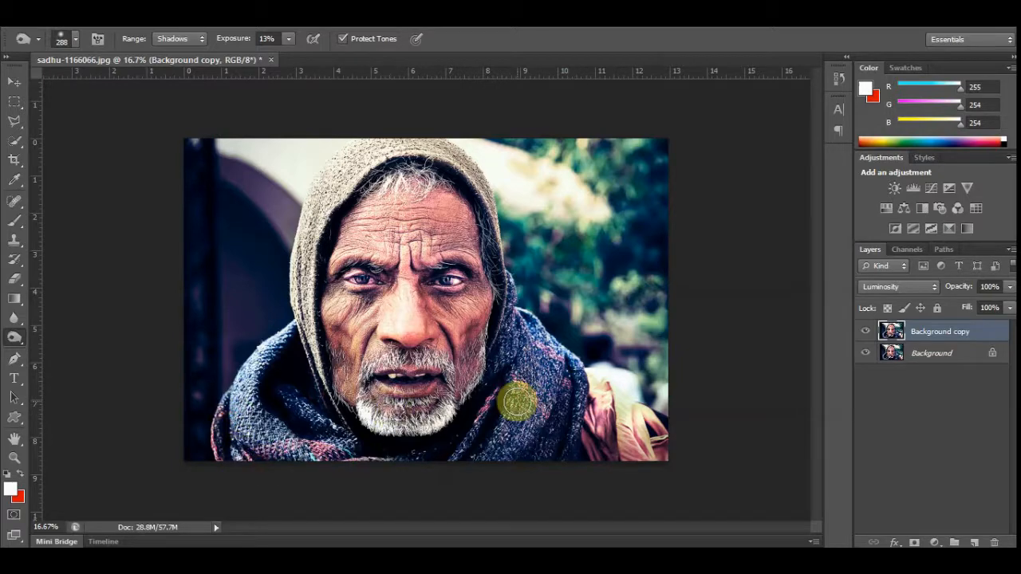
key("ctrl+plus")
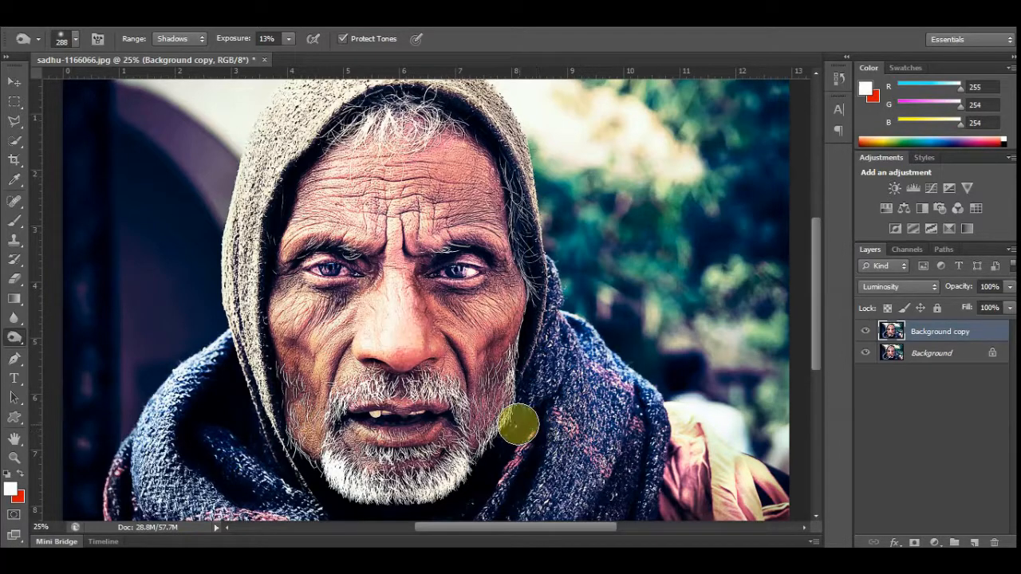
mouse_move(264, 331)
left_mouse_down()
mouse_move(299, 363)
mouse_move(304, 429)
mouse_move(322, 458)
mouse_move(392, 480)
mouse_move(463, 466)
mouse_move(430, 438)
mouse_move(368, 440)
left_mouse_up()
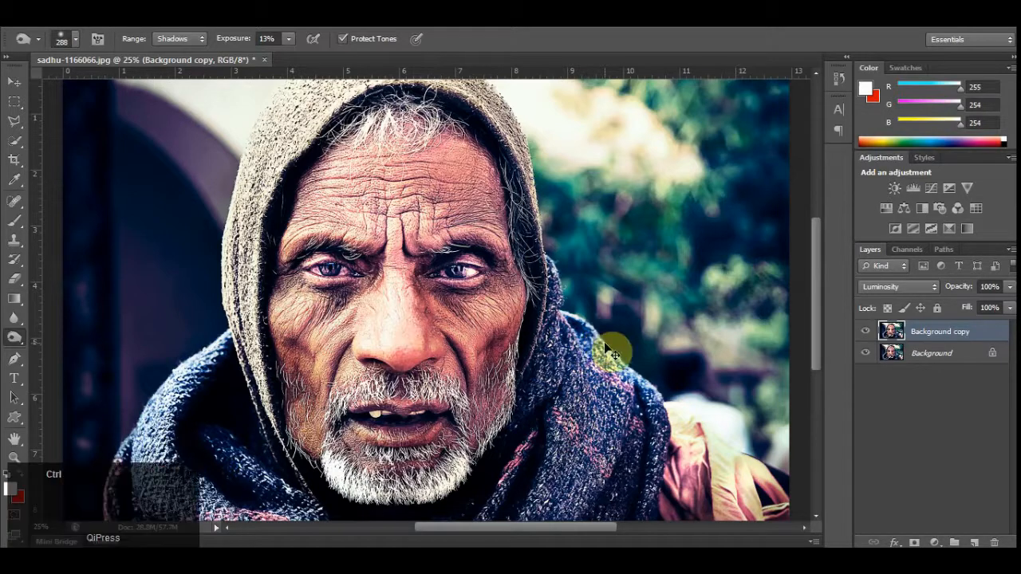
key("ctrl+minus")
key("ctrl+minus")
key("ctrl+equal")
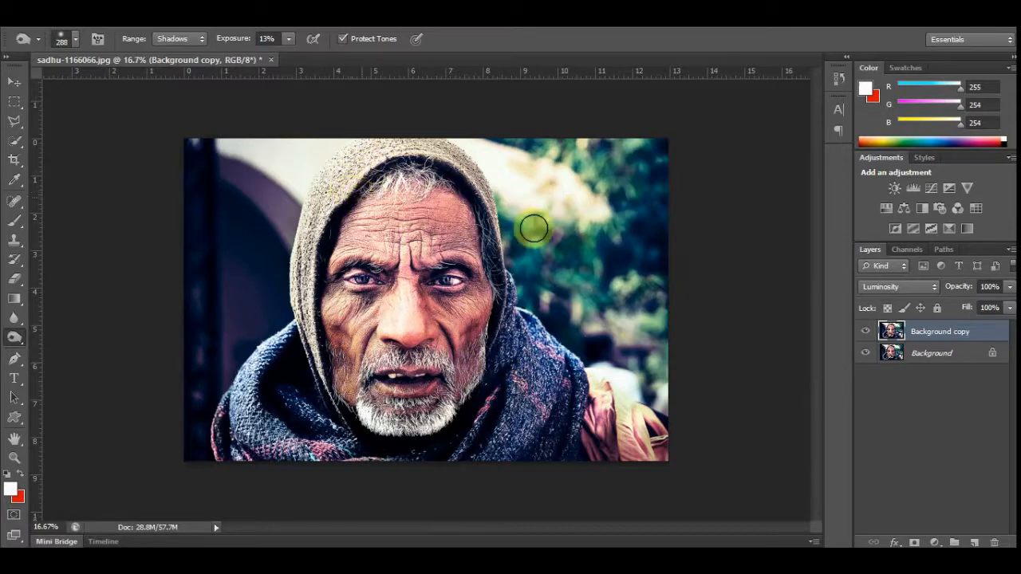
right_click(942, 333)
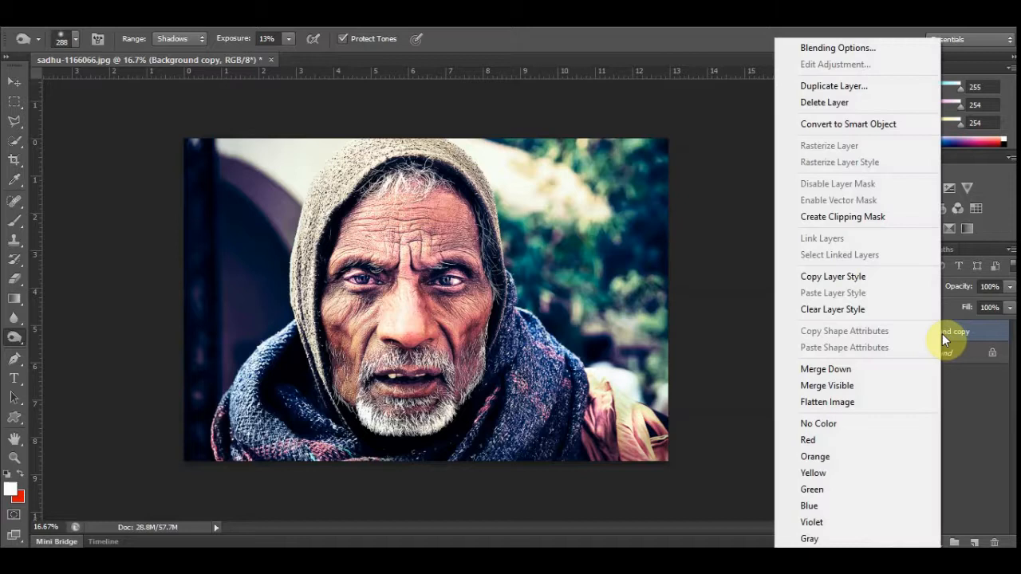
left_click(883, 369)
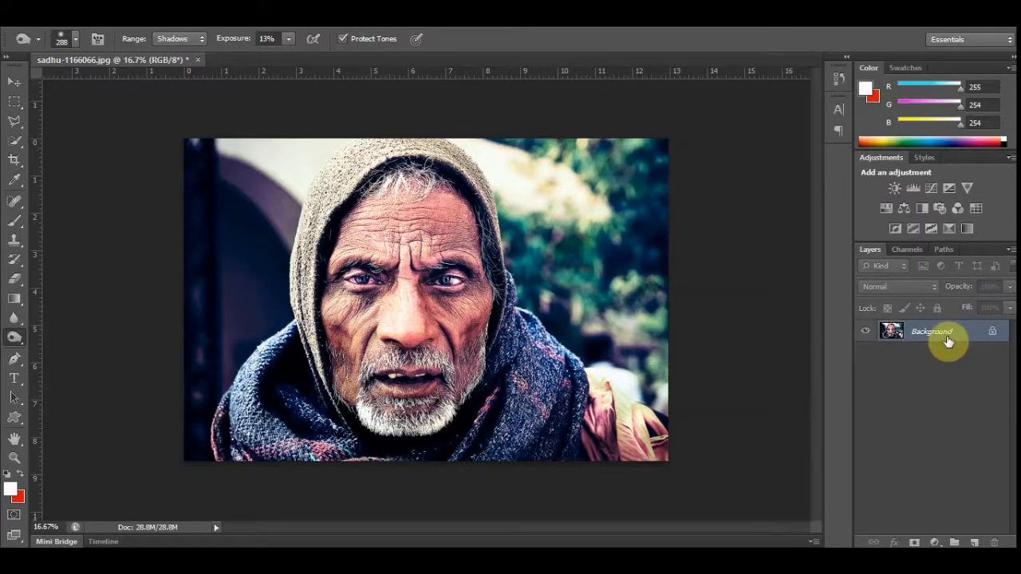
Step: Add a Color Balance adjustment layer with midtones at Cyan/Red -20, Magenta/Green +9 and Yellow/Blue -60
left_click(937, 543)
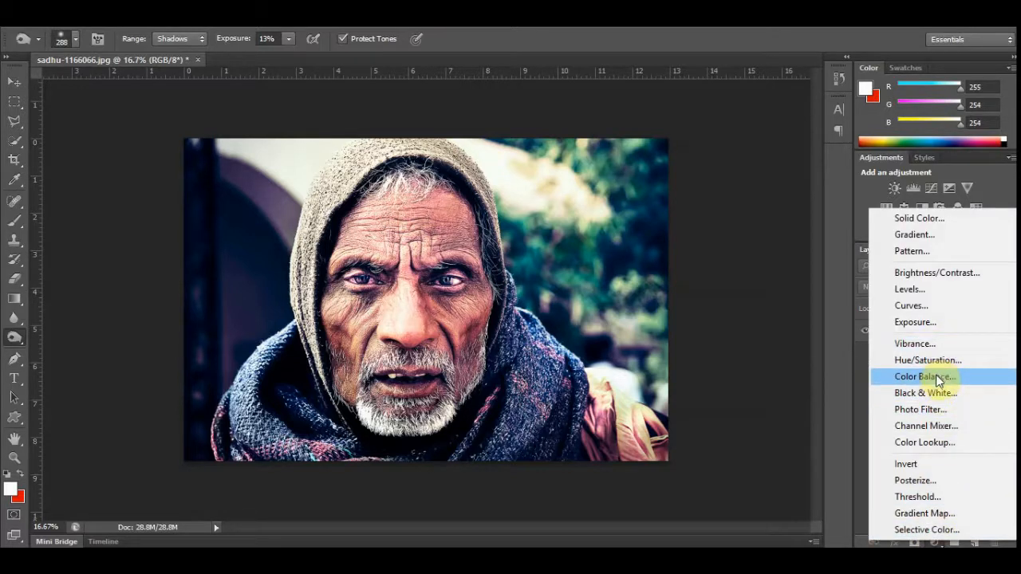
left_click(935, 380)
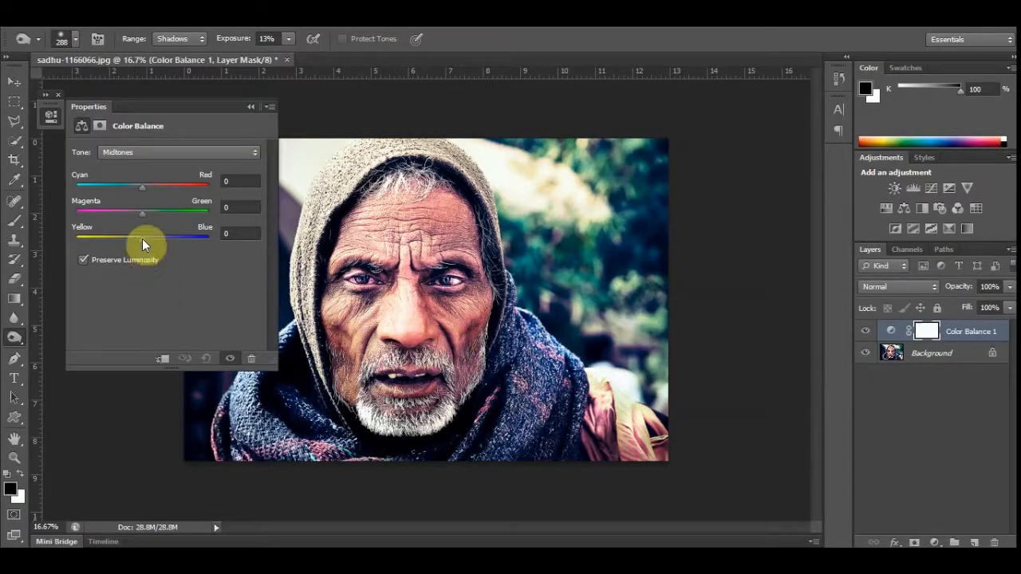
left_click_drag(141, 239, 99, 251)
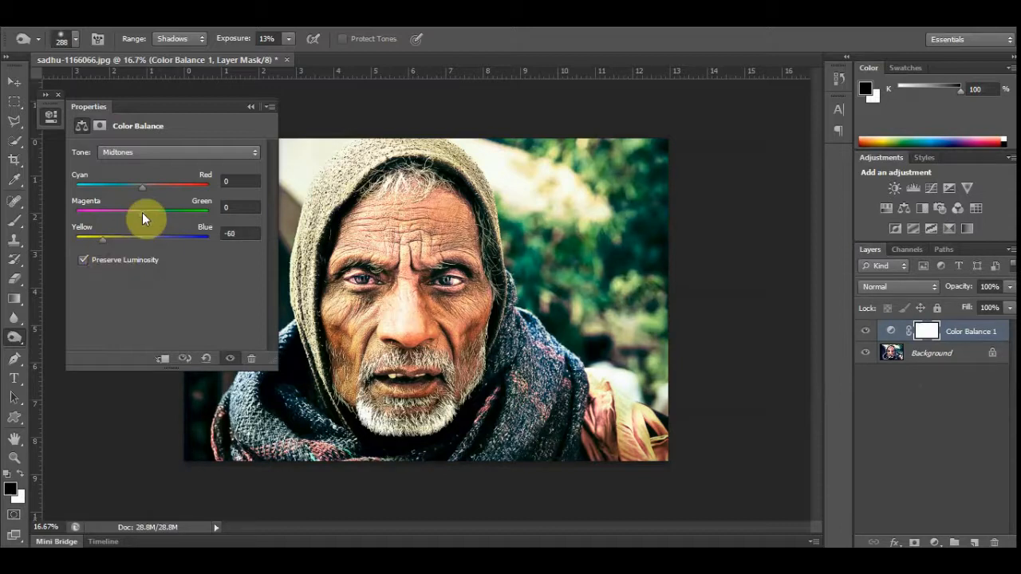
left_click_drag(142, 213, 122, 189)
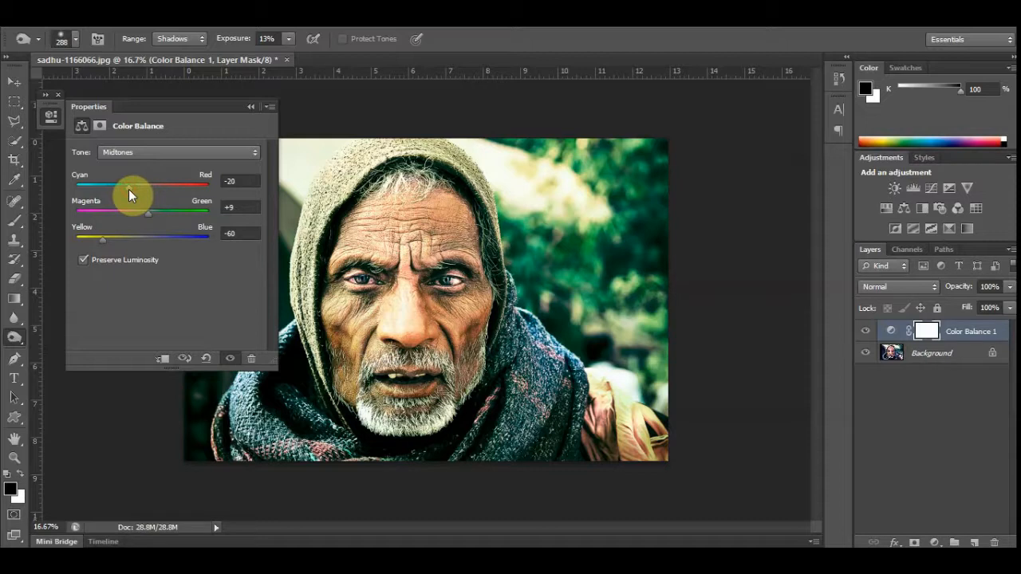
left_click(250, 107)
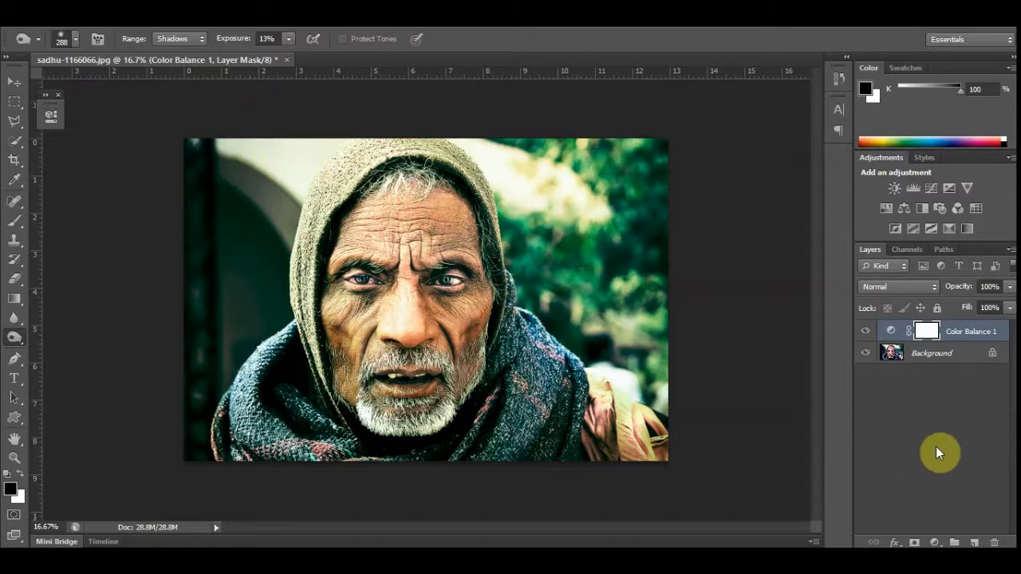
Step: Add a Vibrance adjustment layer above Color Balance with Vibrance +15 and Saturation -8
left_click(936, 543)
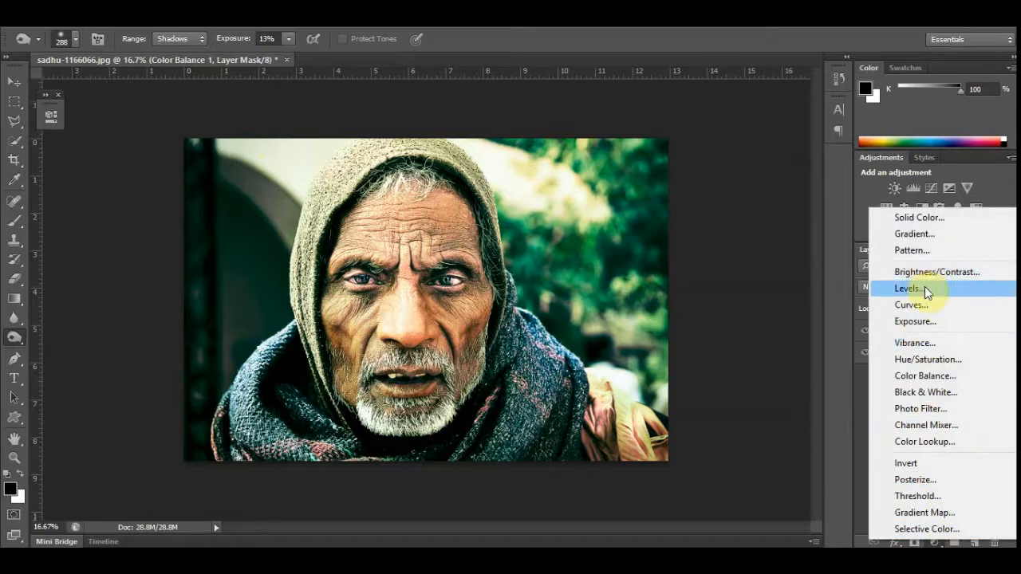
left_click(925, 344)
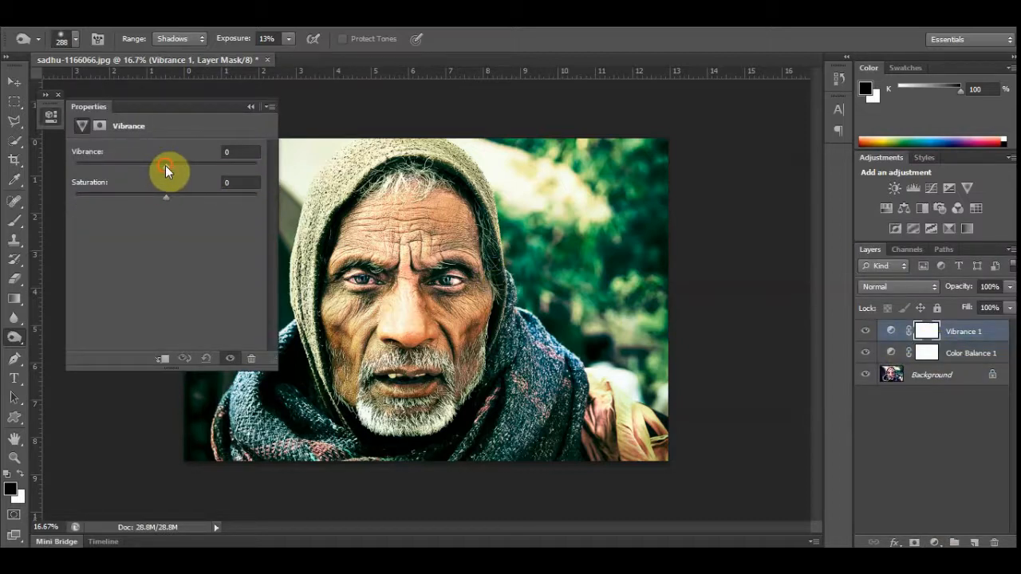
left_click_drag(165, 165, 185, 173)
mouse_move(166, 198)
left_mouse_down()
mouse_move(150, 201)
mouse_move(159, 206)
left_mouse_up()
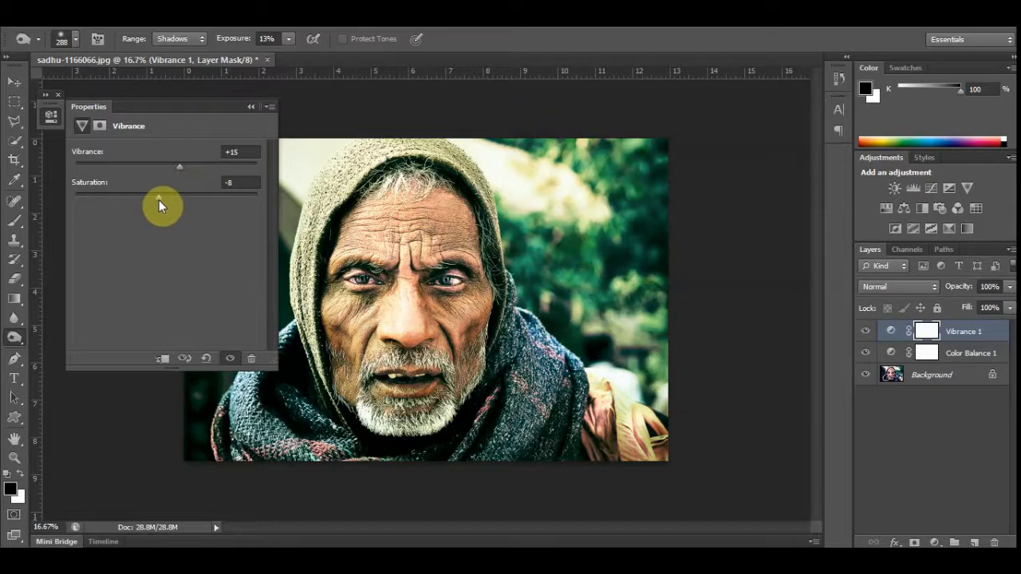
left_click(249, 107)
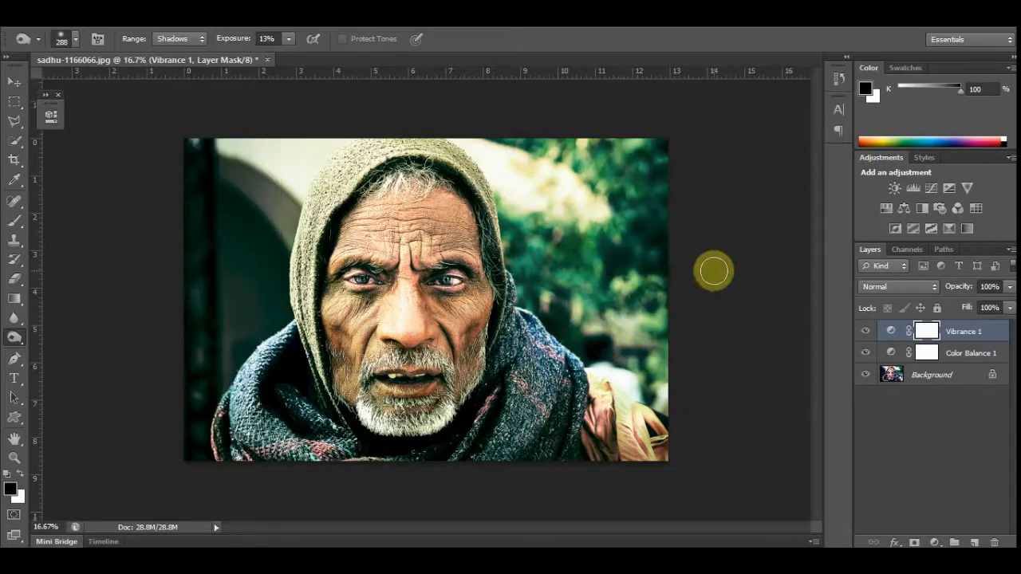